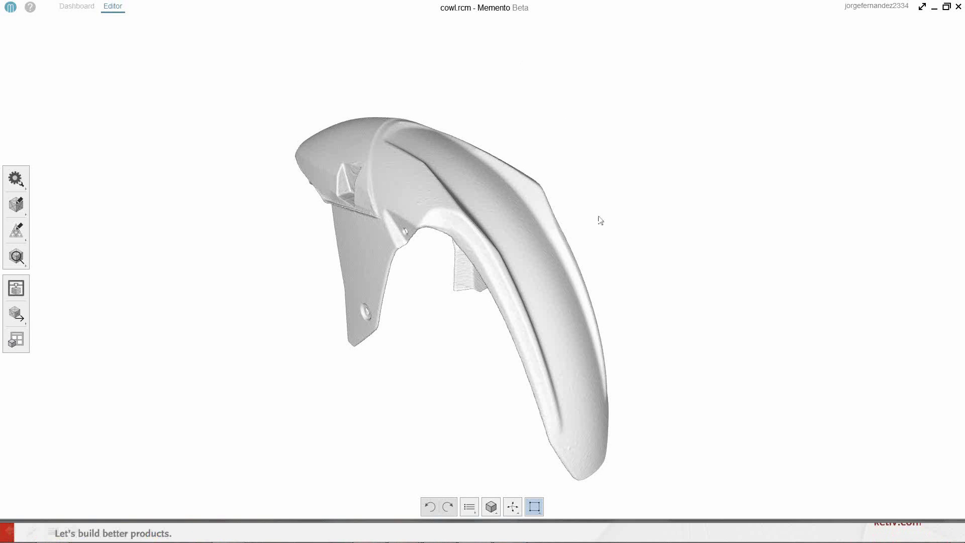
- Switch the cowl scan to wireframe display and zoom in to inspect the mesh density
{"action": "left_click_drag", "start_coordinate": [599, 220], "coordinate": [639, 241]}
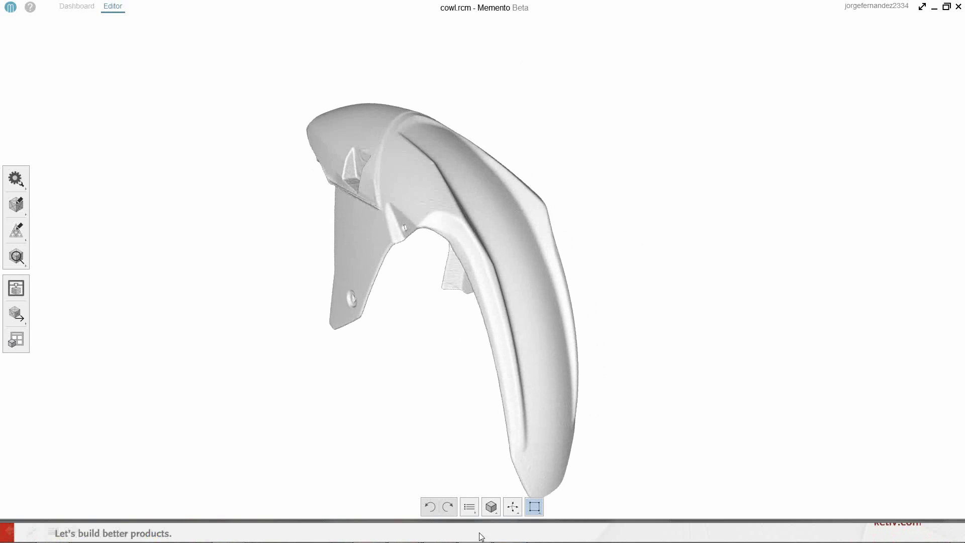
{"action": "left_click", "coordinate": [491, 507]}
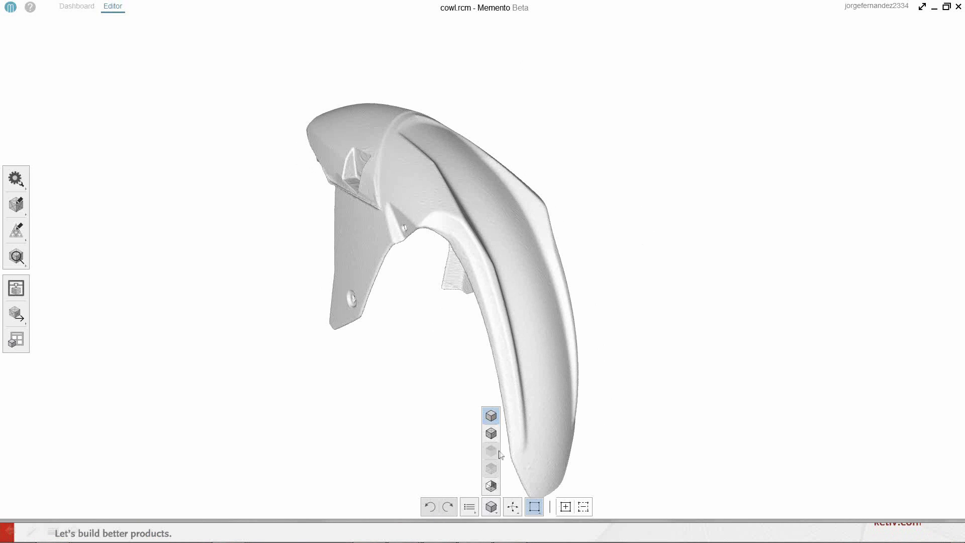
{"action": "left_click", "coordinate": [492, 434]}
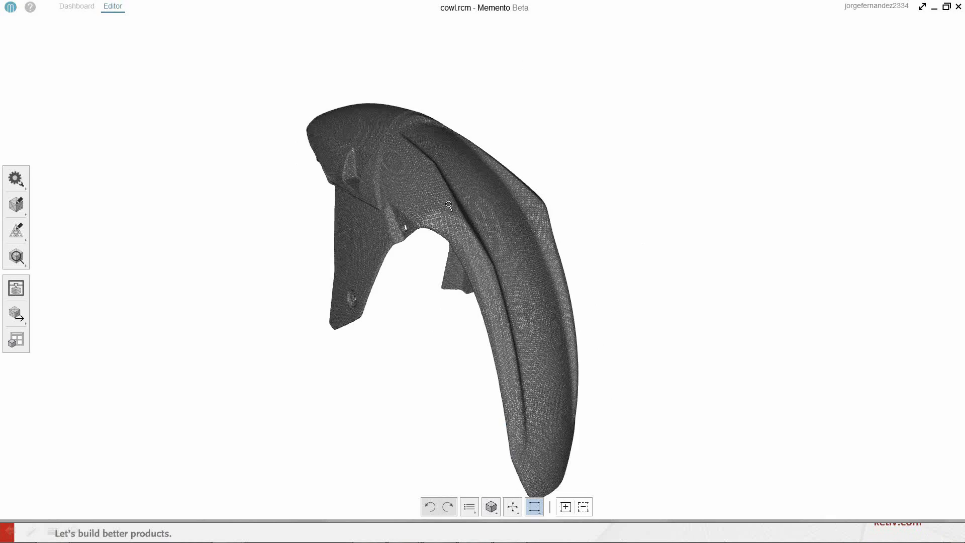
{"action": "scroll", "coordinate": [449, 206], "scroll_direction": "up", "scroll_amount": 5}
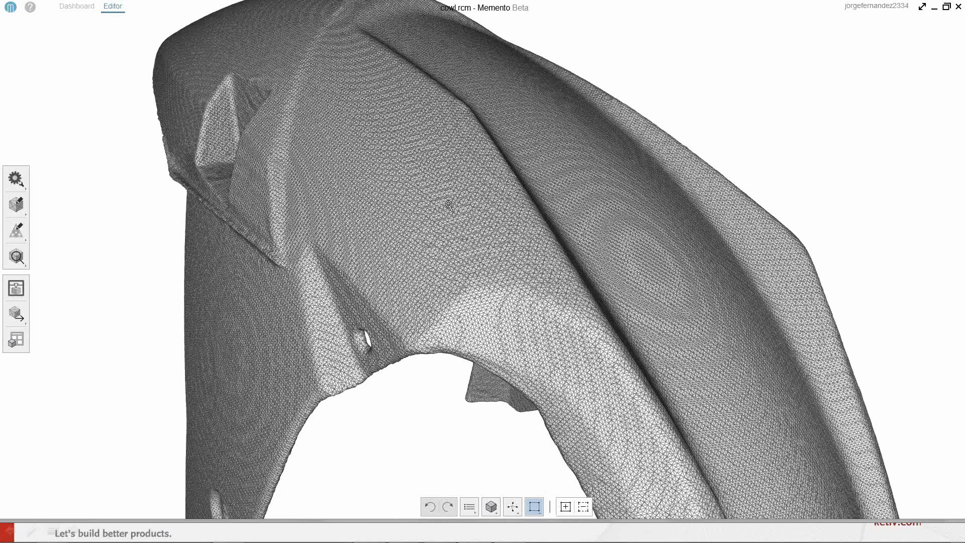
{"action": "scroll", "coordinate": [420, 194], "scroll_direction": "up", "scroll_amount": 2}
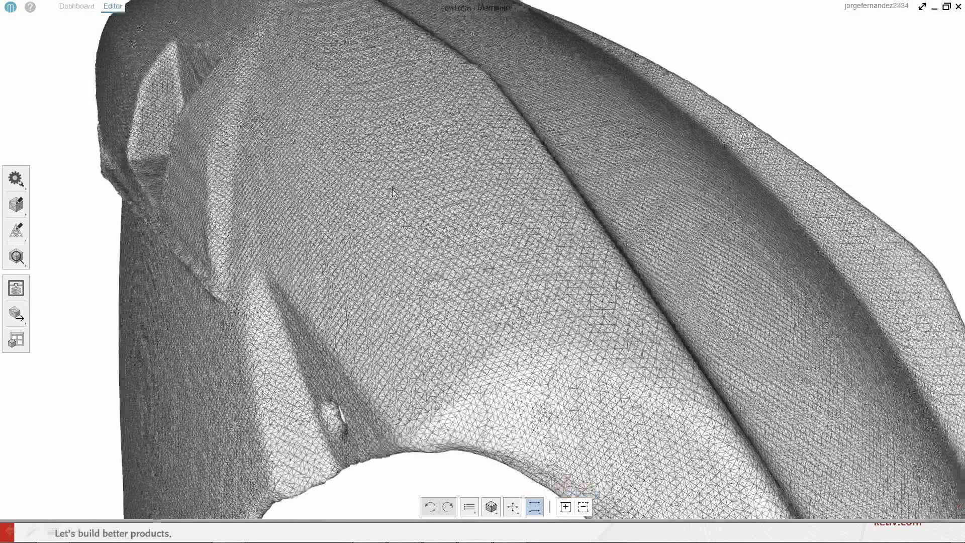
{"action": "scroll", "coordinate": [361, 397], "scroll_direction": "up", "scroll_amount": 5}
{"action": "scroll", "coordinate": [360, 397], "scroll_direction": "down", "scroll_amount": 3}
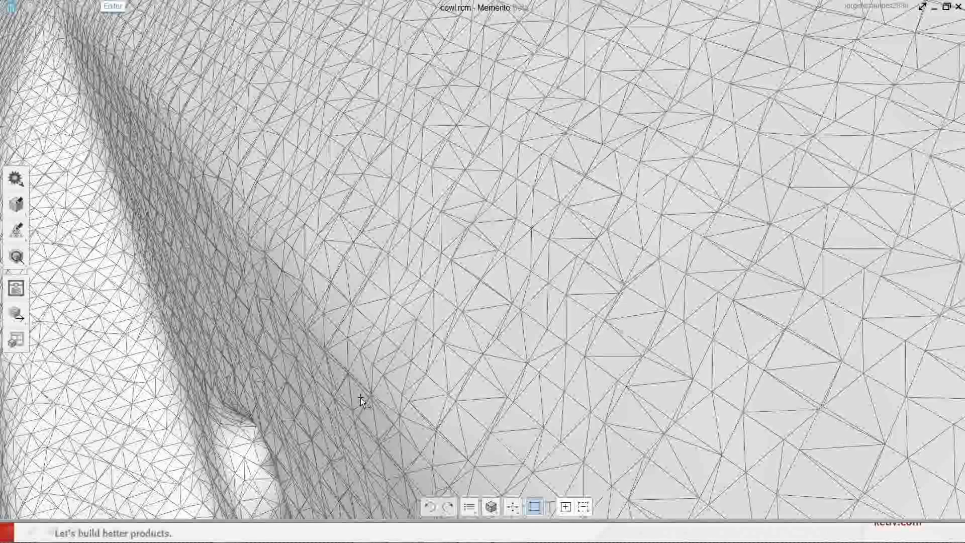
{"action": "scroll", "coordinate": [360, 397], "scroll_direction": "down", "scroll_amount": 5}
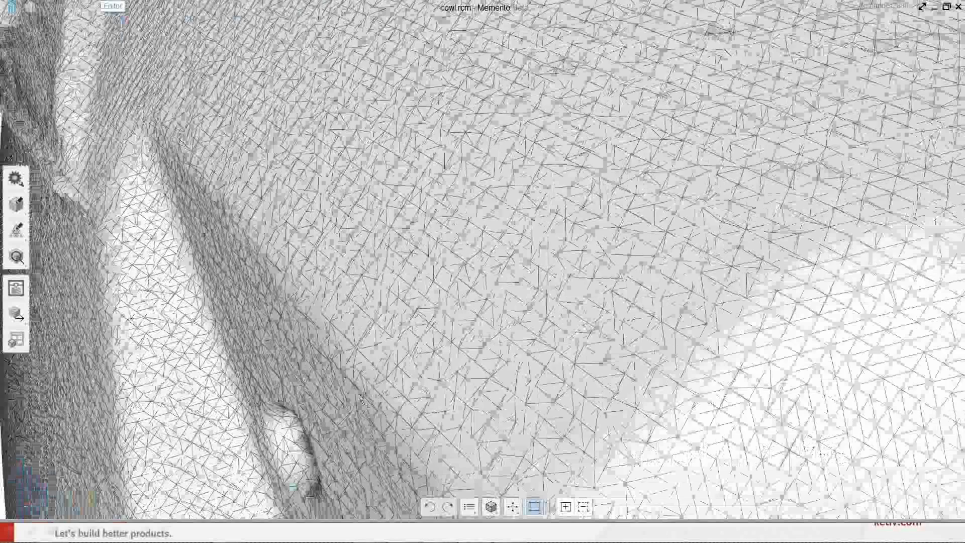
- Decimate the model by 90% to a target of 106,680 faces and close the Decimate panel
{"action": "left_click", "coordinate": [16, 229]}
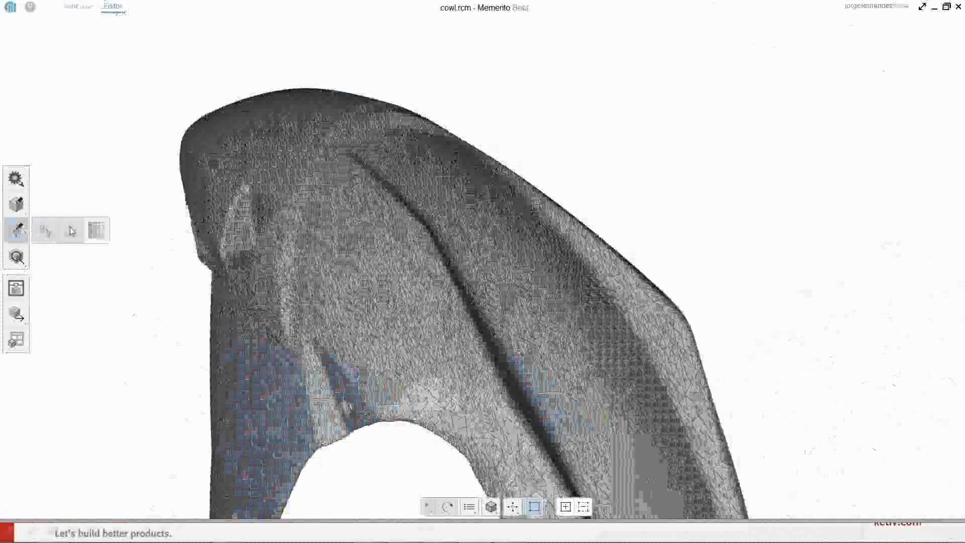
{"action": "left_click", "coordinate": [98, 235]}
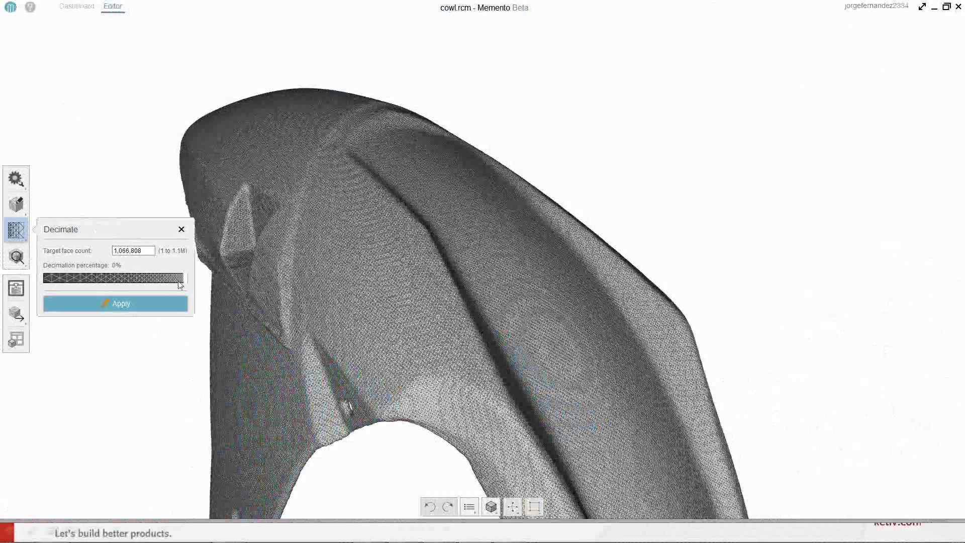
{"action": "left_click_drag", "start_coordinate": [181, 281], "coordinate": [62, 281]}
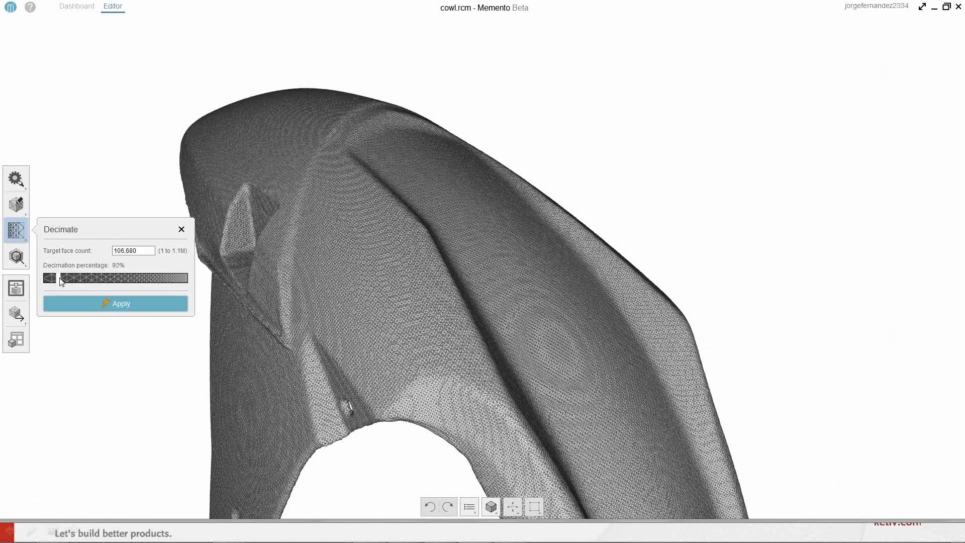
{"action": "left_click", "coordinate": [121, 303]}
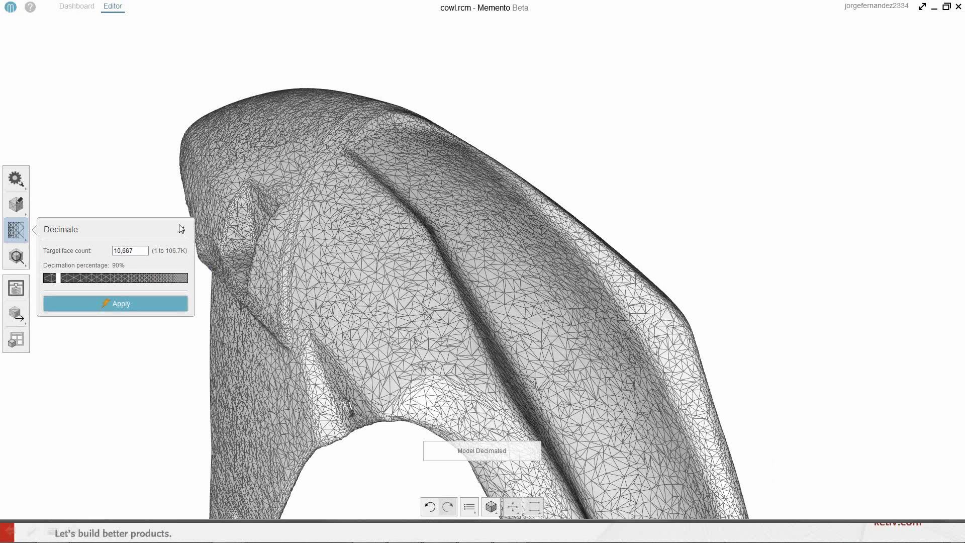
{"action": "left_click", "coordinate": [182, 230]}
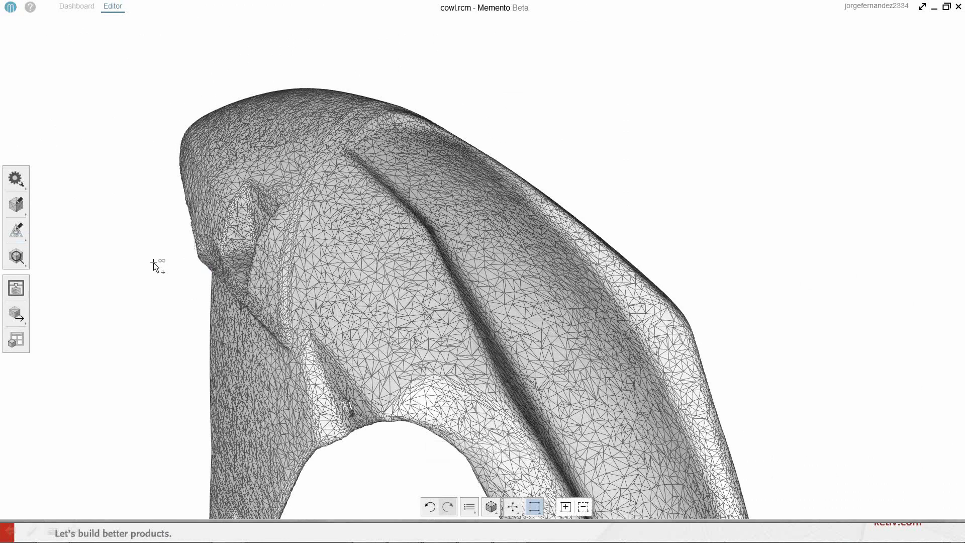
- Open the 3D model export options and set the export format to OBJ(Quads)
{"action": "left_click", "coordinate": [15, 317]}
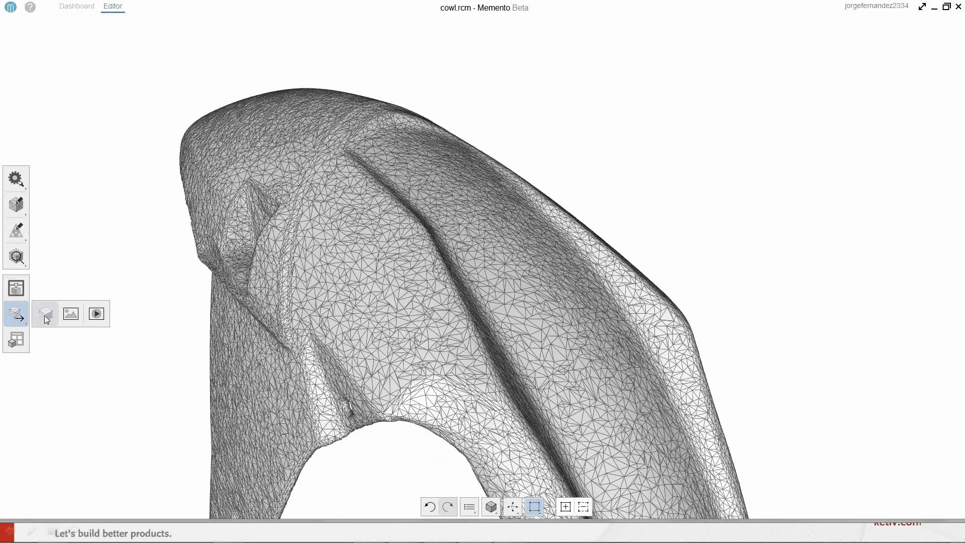
{"action": "left_click", "coordinate": [44, 315]}
{"action": "left_click", "coordinate": [91, 311]}
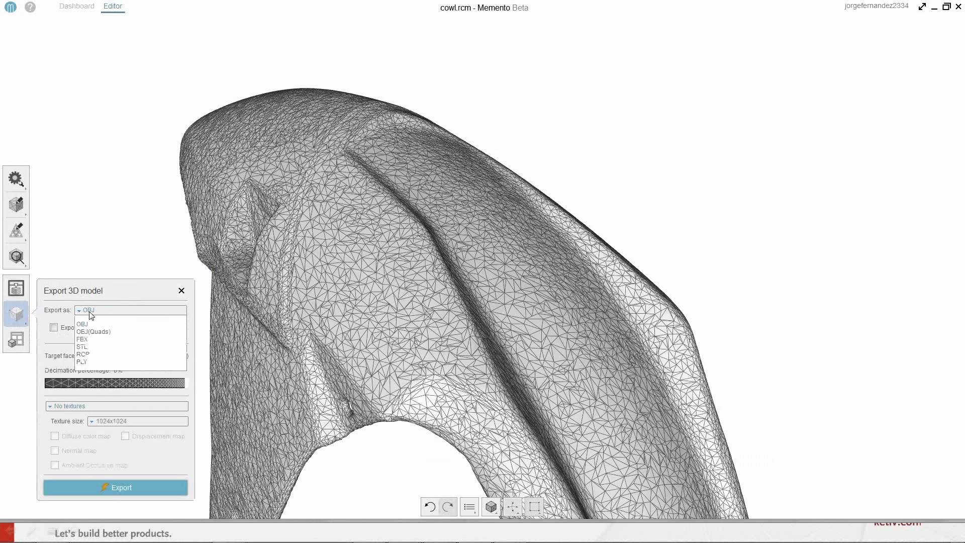
{"action": "left_click", "coordinate": [106, 332]}
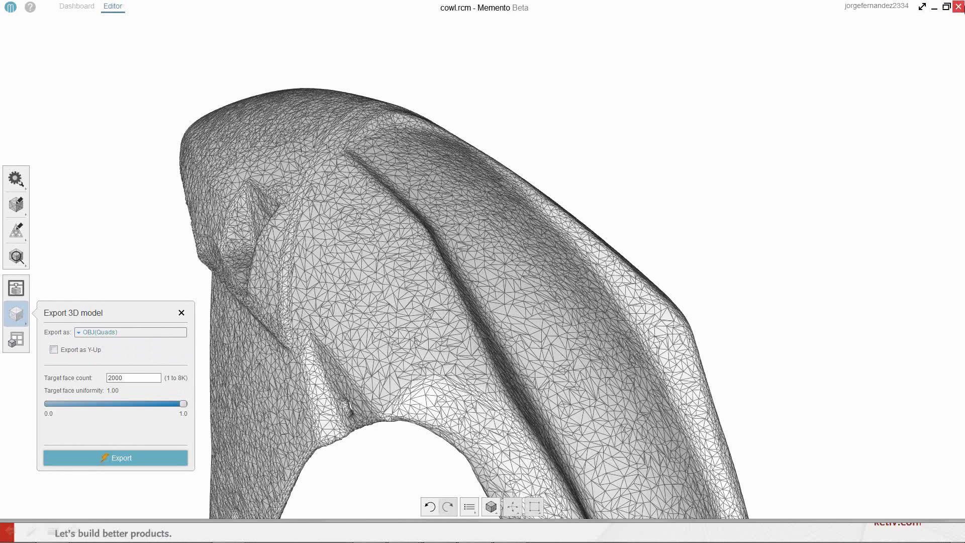
- Switch to Autodesk Fusion 360
{"action": "left_click", "coordinate": [958, 8]}
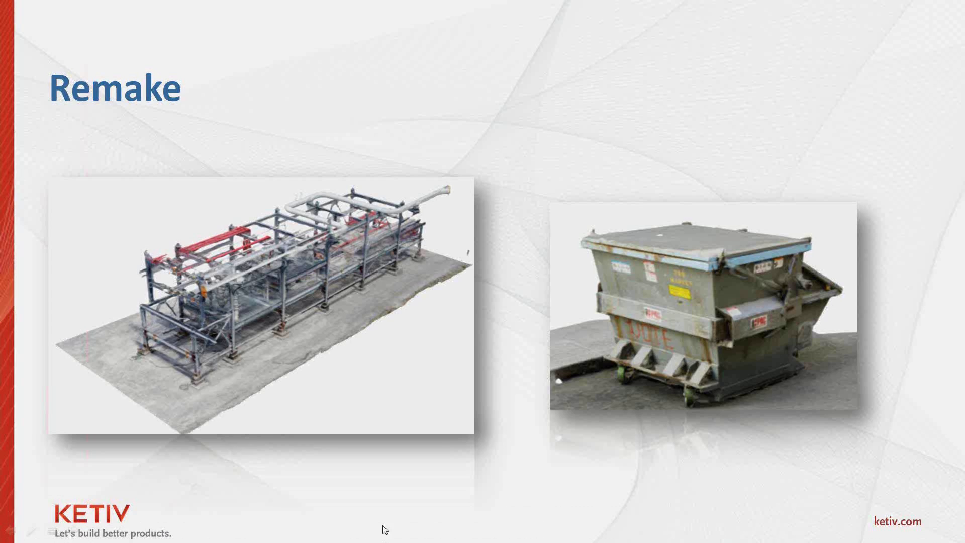
{"action": "left_click", "coordinate": [484, 532]}
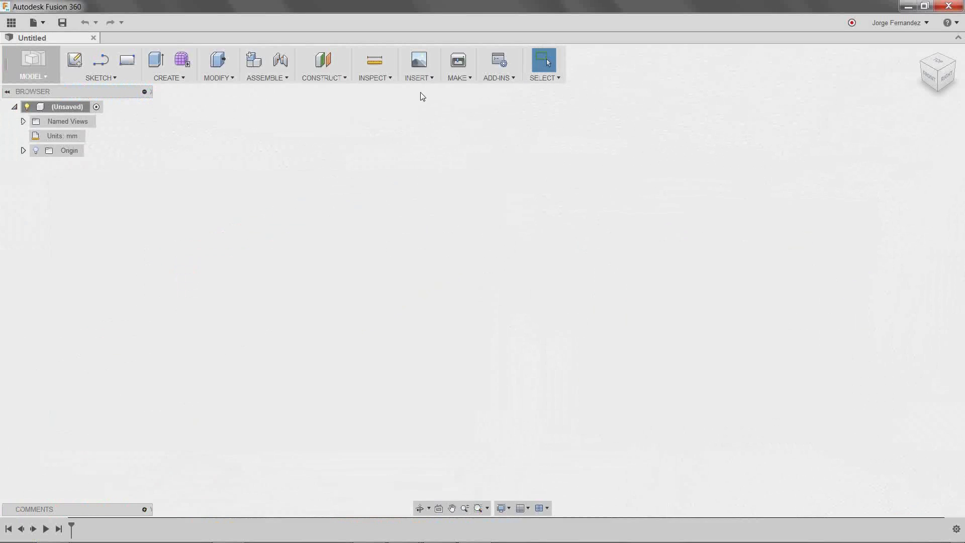
- Enter the Sculpt environment and dismiss its introduction message
{"action": "left_click", "coordinate": [182, 60]}
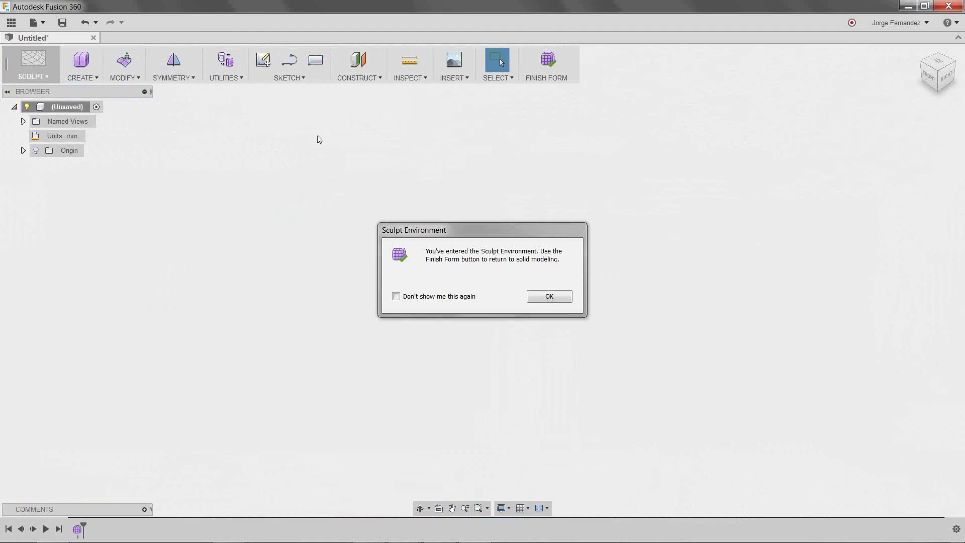
{"action": "left_click", "coordinate": [543, 297]}
- Insert the mesh file cowl_2K.obj with Millimeter units
{"action": "left_click", "coordinate": [454, 77]}
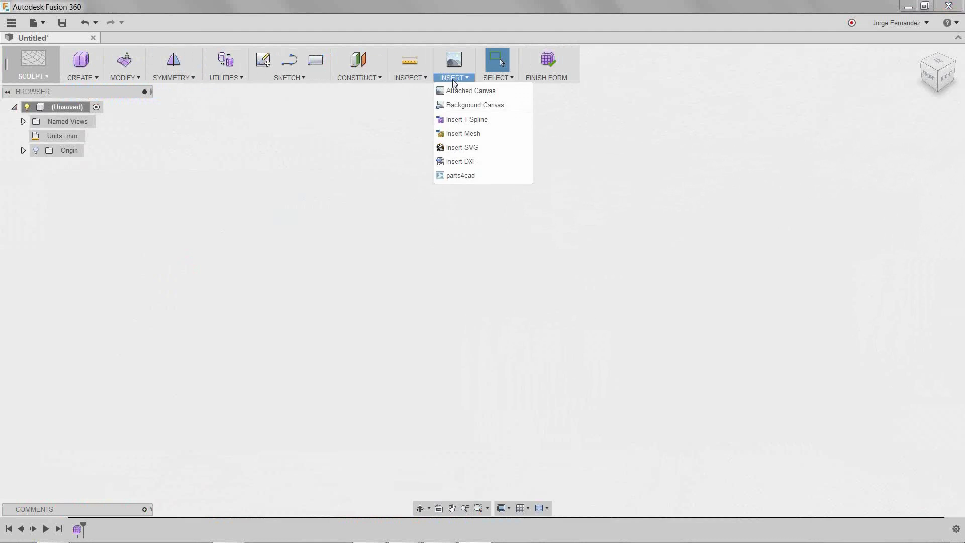
{"action": "left_click", "coordinate": [459, 134]}
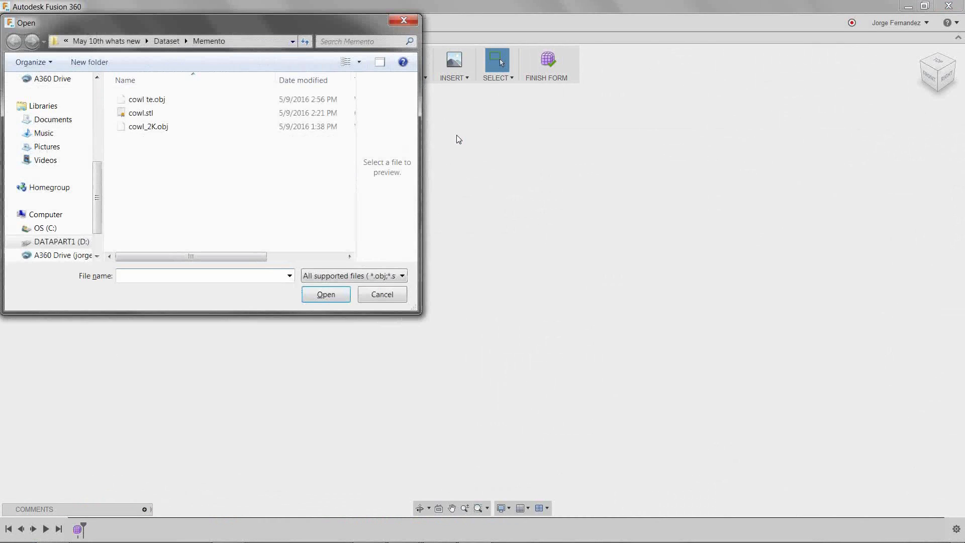
{"action": "left_click", "coordinate": [158, 126]}
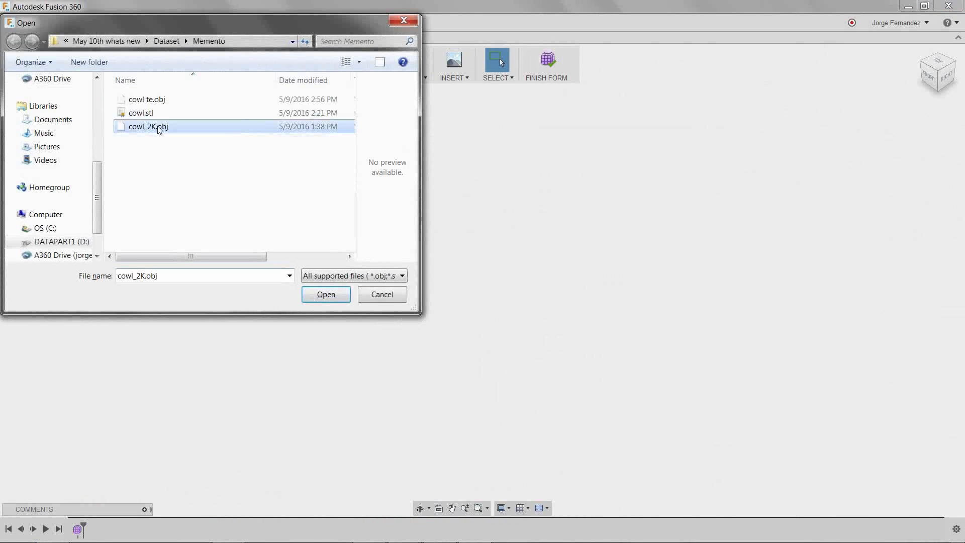
{"action": "left_click", "coordinate": [324, 297]}
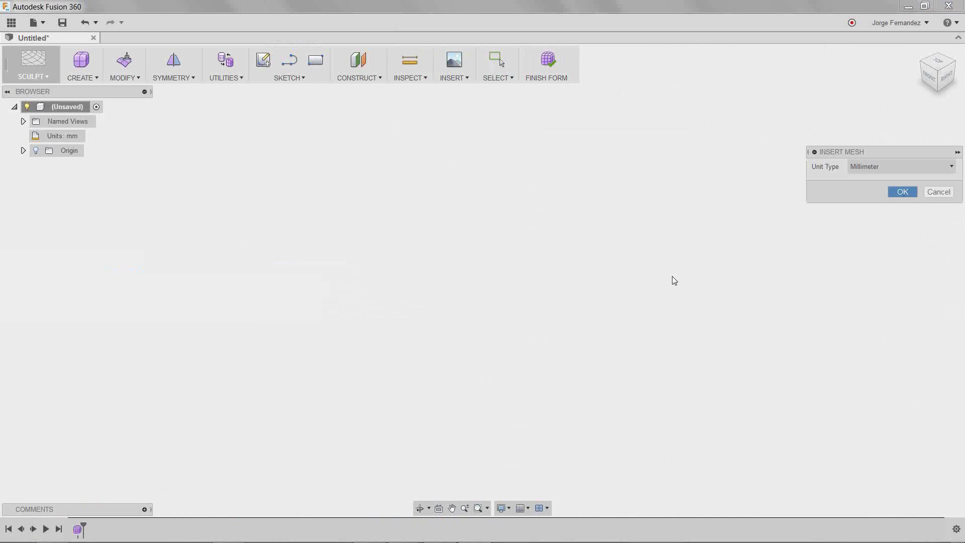
{"action": "key", "text": "Return"}
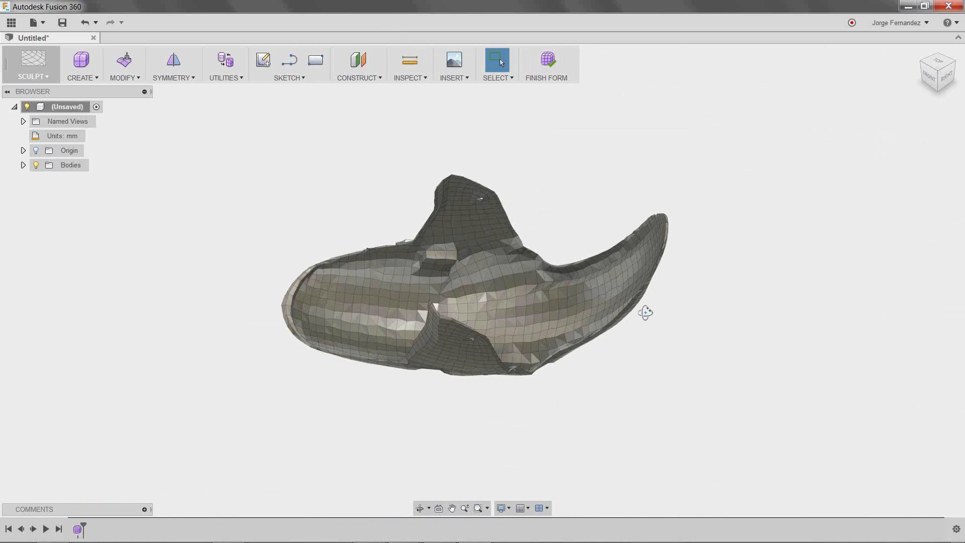
- Convert the inserted cowl mesh body into a T-Spline body as a new body
{"action": "middle_click_drag", "start_coordinate": [645, 312], "coordinate": [523, 101], "text": "shift"}
{"action": "left_click", "coordinate": [226, 79]}
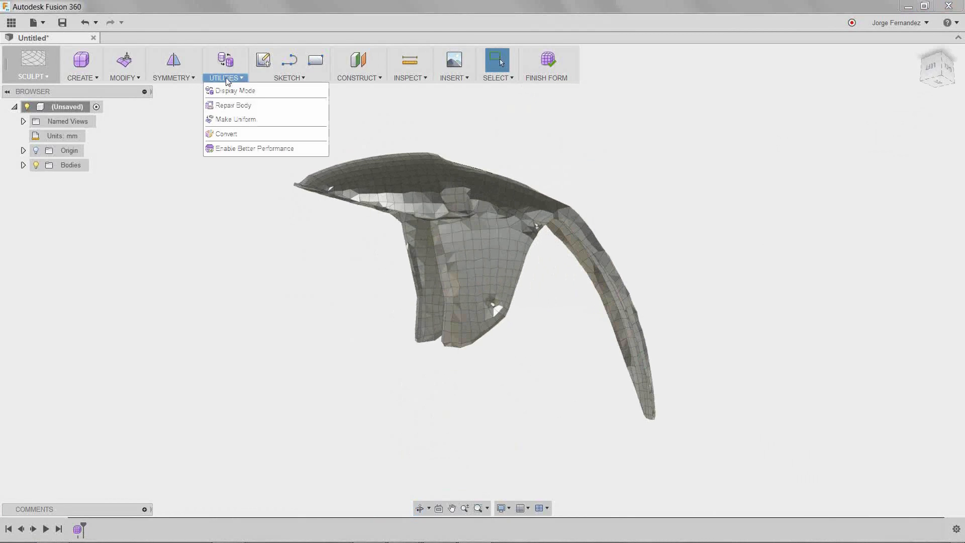
{"action": "left_click", "coordinate": [231, 133]}
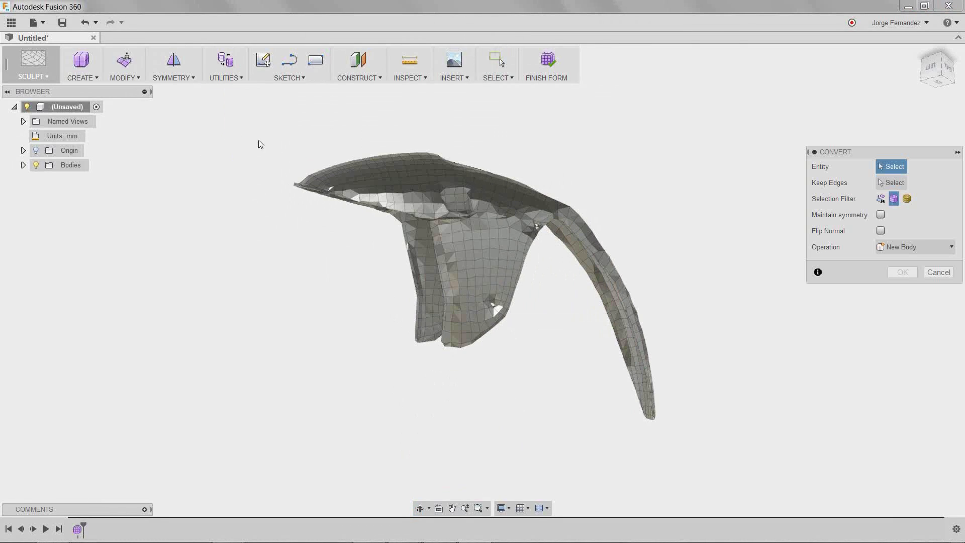
{"action": "left_click_drag", "start_coordinate": [256, 125], "coordinate": [893, 528]}
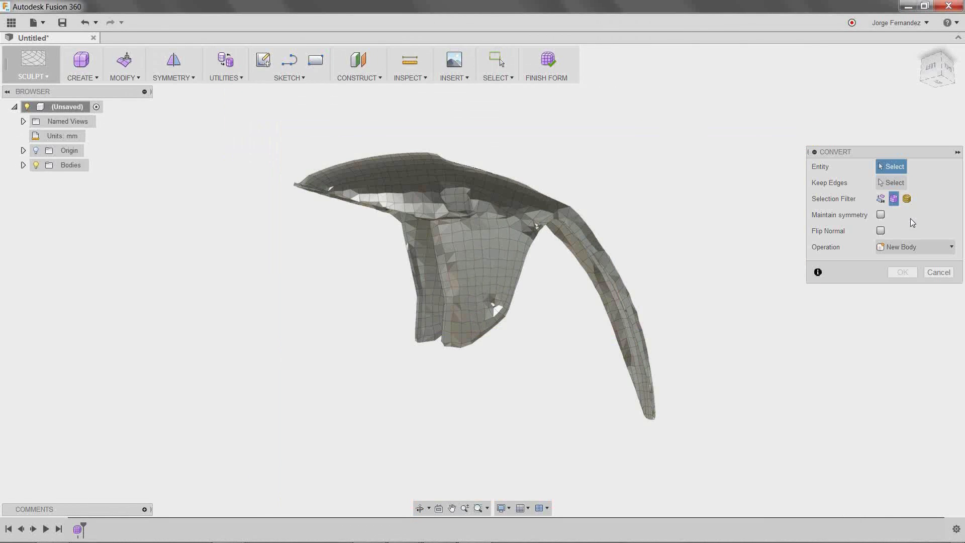
{"action": "left_click", "coordinate": [907, 198]}
{"action": "left_click_drag", "start_coordinate": [257, 132], "coordinate": [762, 519]}
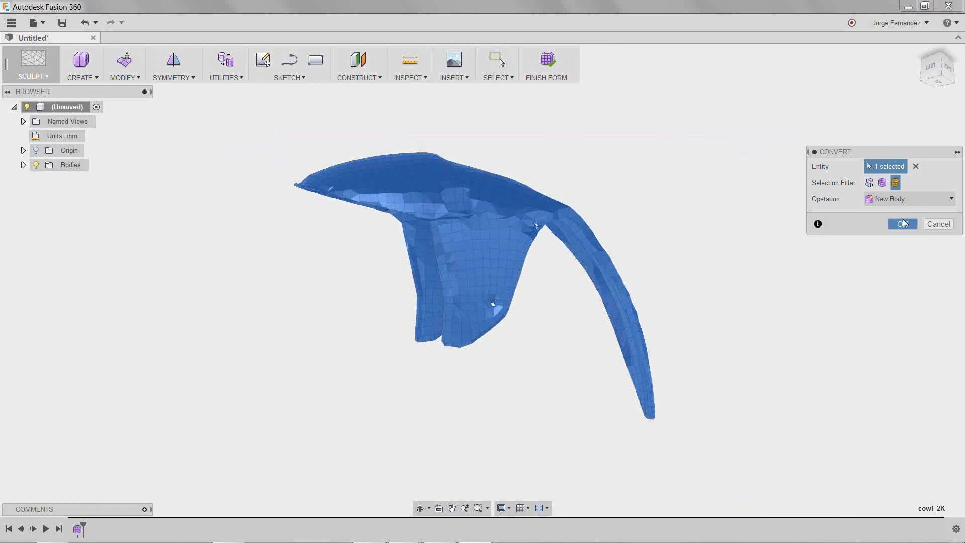
{"action": "left_click", "coordinate": [902, 223]}
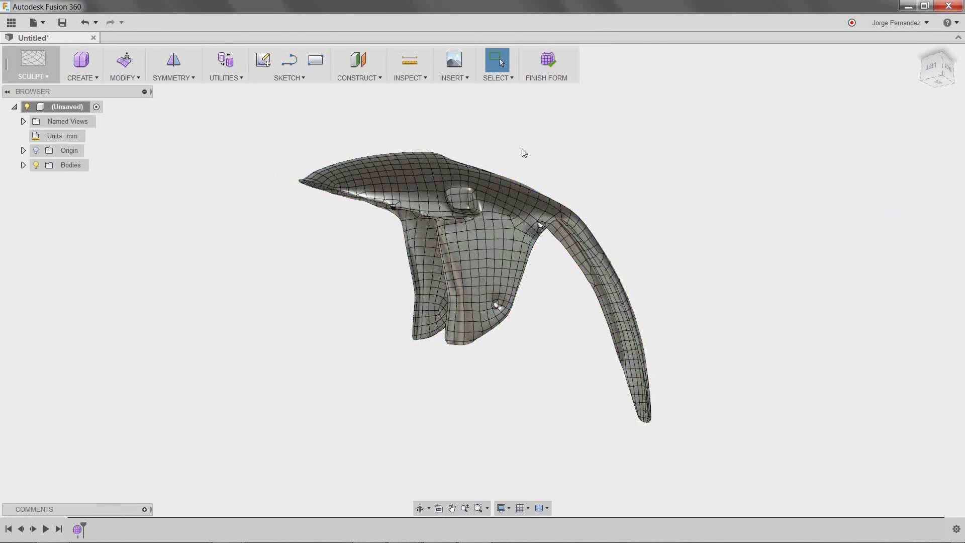
- Push four adjacent faces on the cowl's upper surface down 10 mm with Edit Form
{"action": "middle_click_drag", "start_coordinate": [521, 149], "coordinate": [376, 170], "text": "shift"}
{"action": "scroll", "coordinate": [339, 175], "scroll_direction": "down", "scroll_amount": 1}
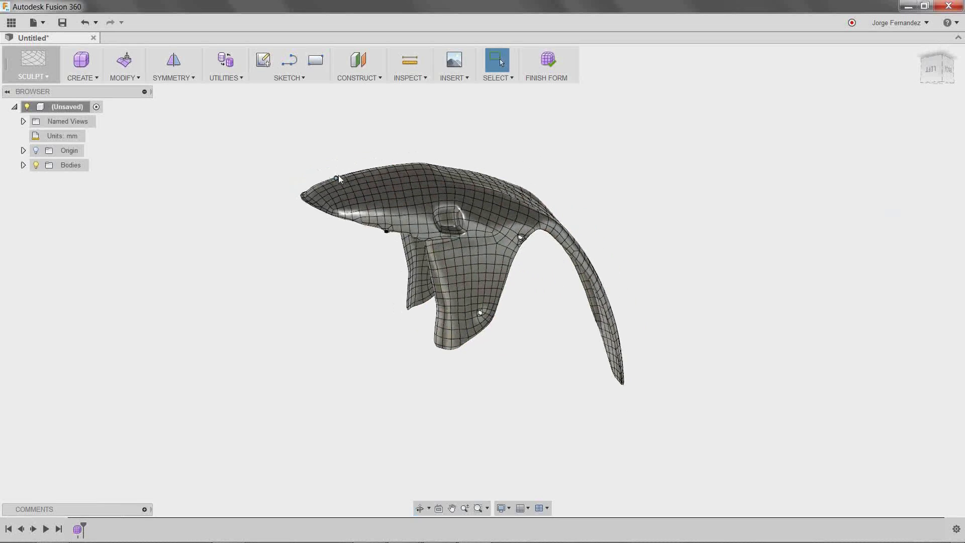
{"action": "scroll", "coordinate": [354, 183], "scroll_direction": "up", "scroll_amount": 5}
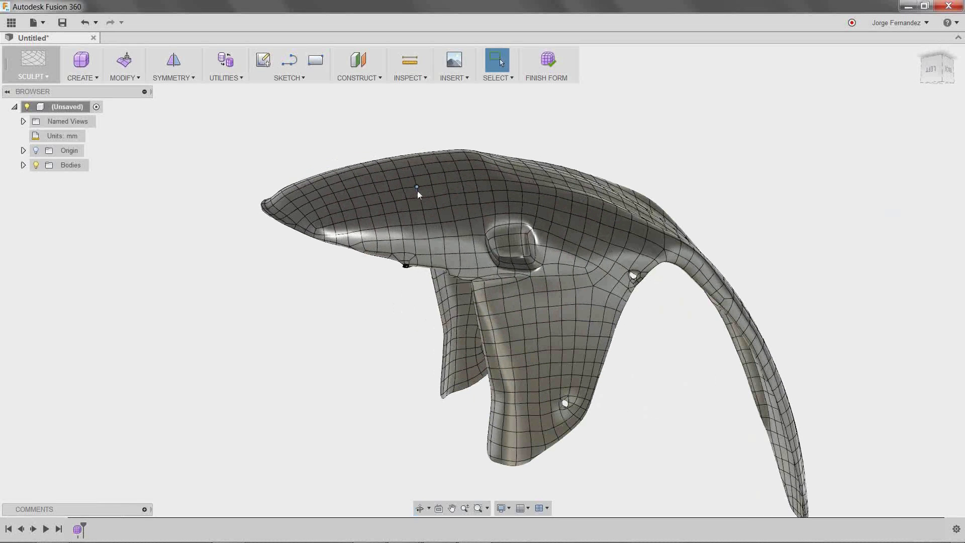
{"action": "scroll", "coordinate": [420, 191], "scroll_direction": "up", "scroll_amount": 1}
{"action": "scroll", "coordinate": [420, 191], "scroll_direction": "up", "scroll_amount": 2}
{"action": "left_click", "coordinate": [415, 173]}
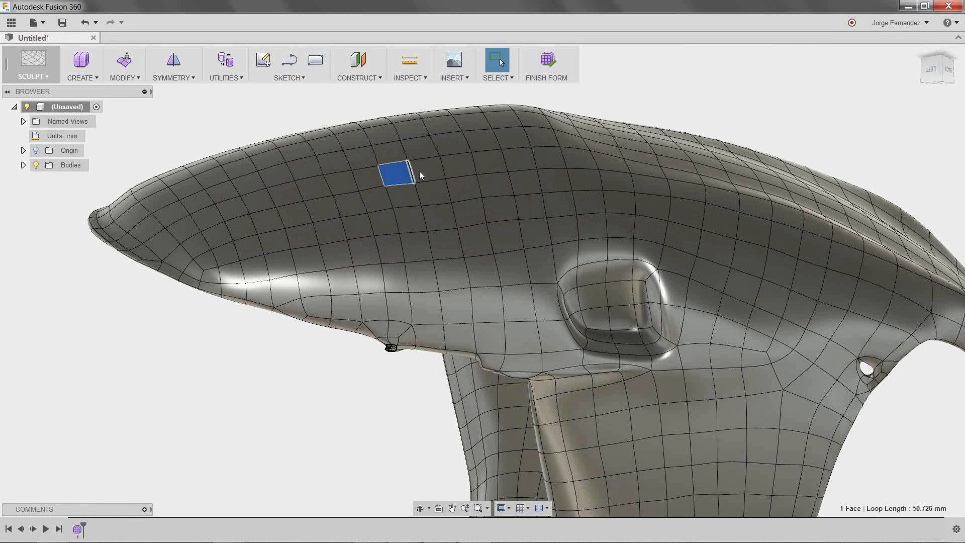
{"action": "left_click", "coordinate": [428, 170], "text": "shift"}
{"action": "left_click", "coordinate": [419, 147], "text": "shift"}
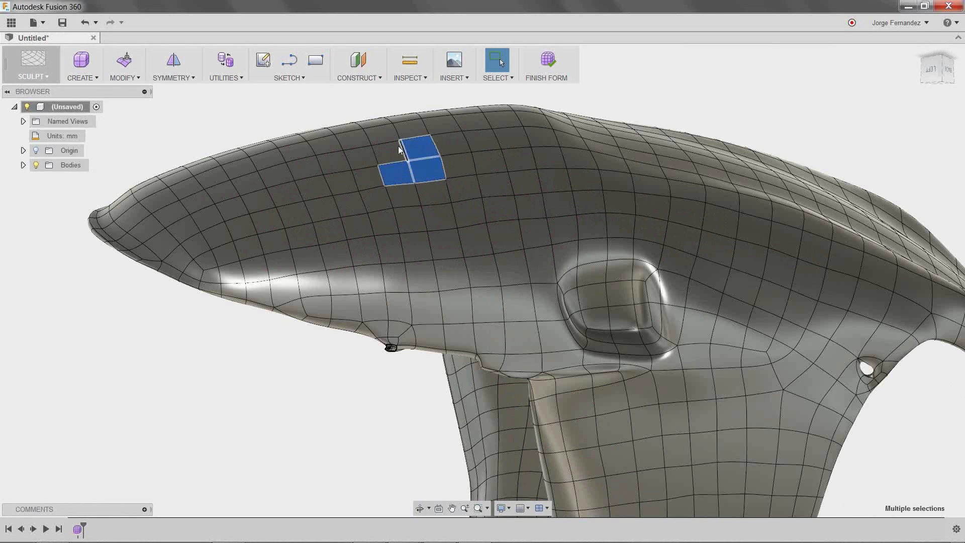
{"action": "left_click", "coordinate": [388, 147], "text": "shift"}
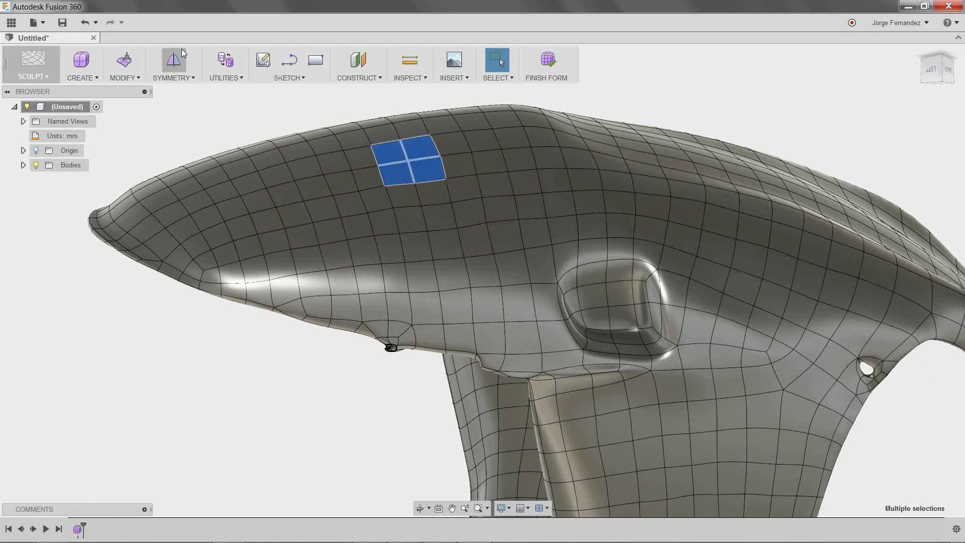
{"action": "left_click", "coordinate": [125, 78]}
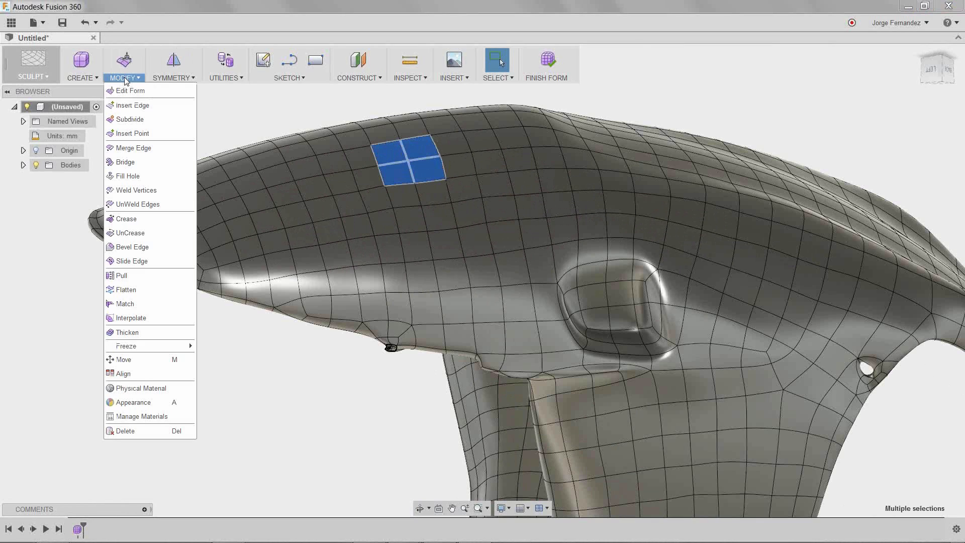
{"action": "left_click", "coordinate": [130, 91]}
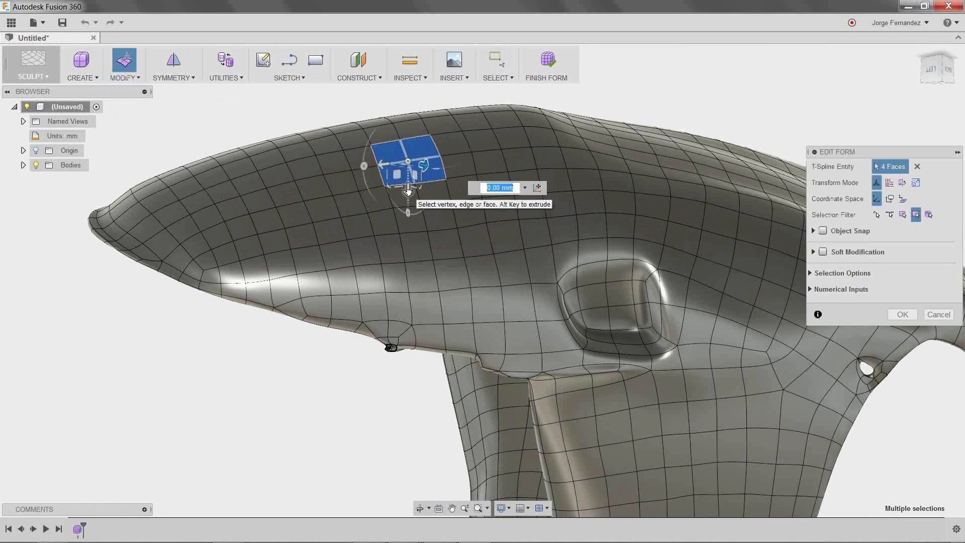
{"action": "left_click_drag", "start_coordinate": [409, 186], "coordinate": [409, 169]}
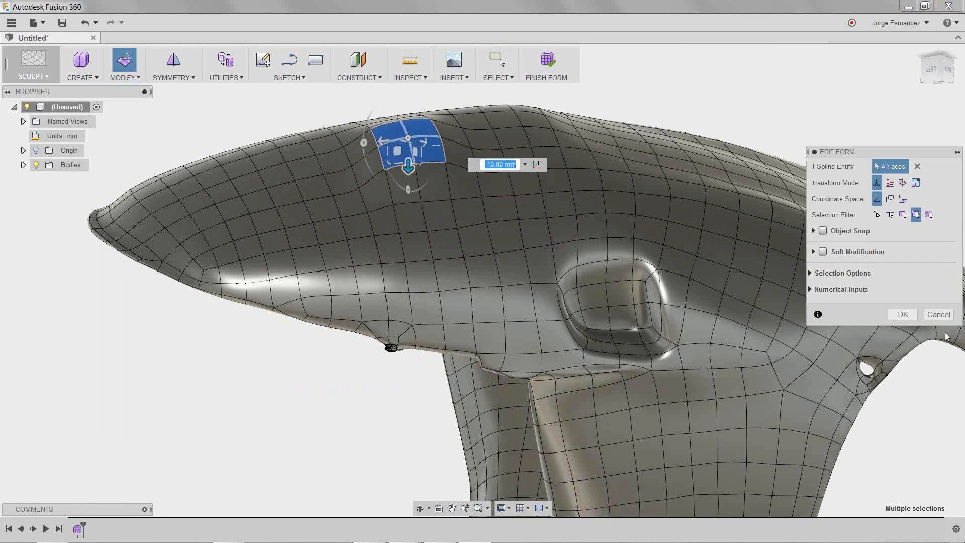
{"action": "left_click", "coordinate": [901, 315]}
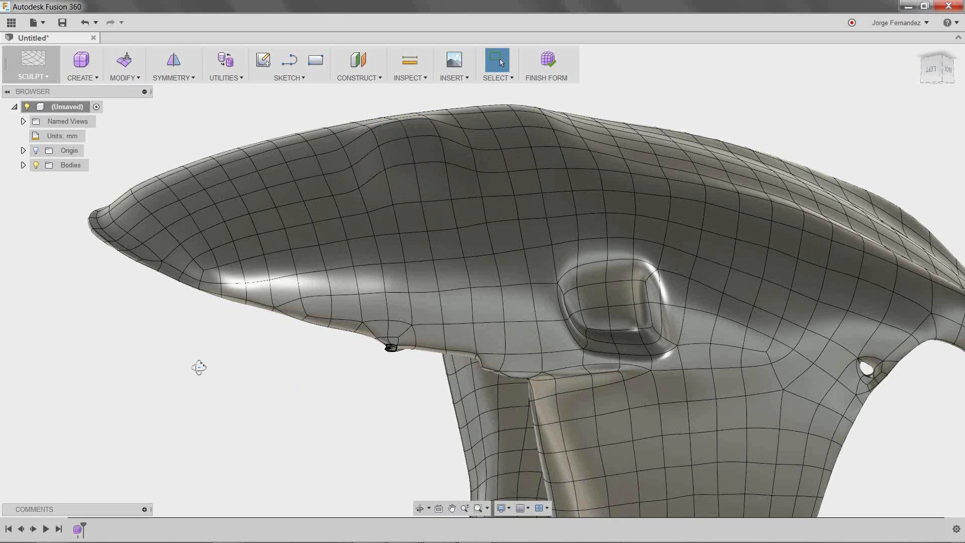
- Finish the form and return to the Sculpt workspace to fix the conversion error
{"action": "mouse_move", "coordinate": [199, 368]}
{"action": "middle_mouse_down", "text": "shift"}
{"action": "mouse_move", "coordinate": [216, 356]}
{"action": "mouse_move", "coordinate": [203, 372]}
{"action": "middle_mouse_up", "text": "shift"}
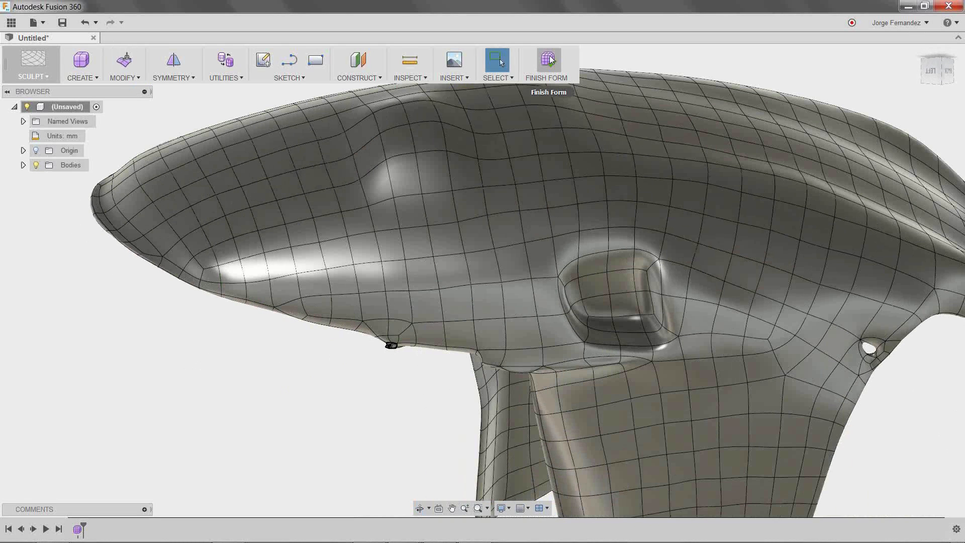
{"action": "left_click", "coordinate": [551, 60]}
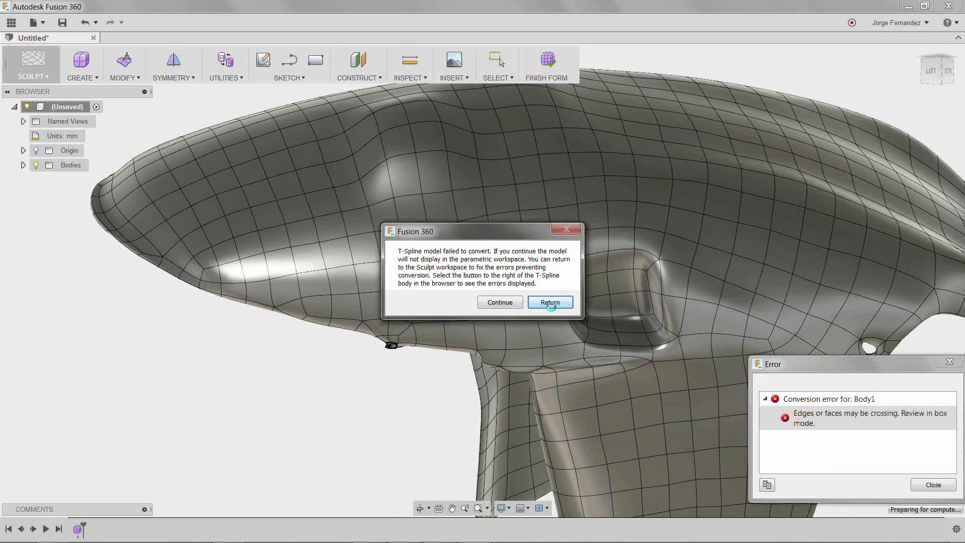
{"action": "left_click", "coordinate": [550, 303]}
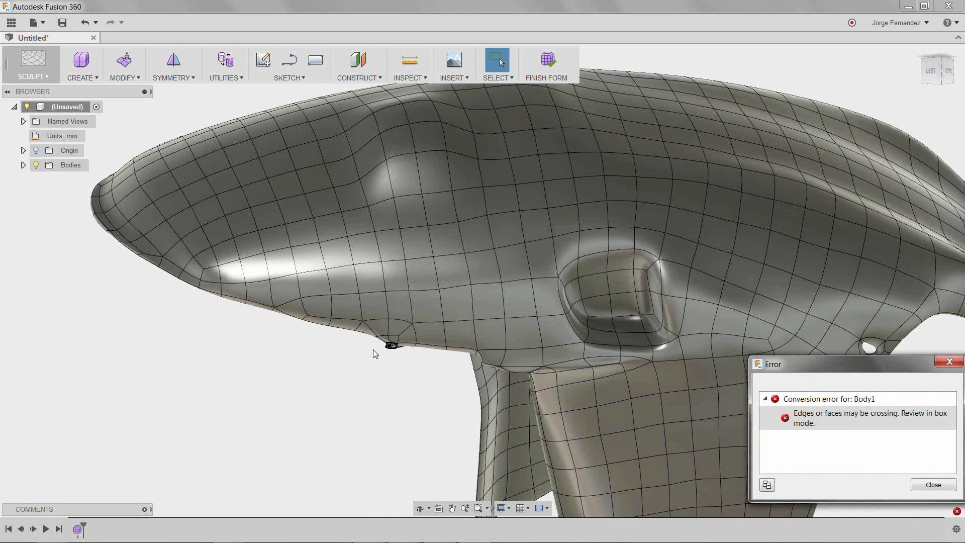
- Delete the two crossing faces inside the small vent opening on the cowl's underside
{"action": "scroll", "coordinate": [386, 350], "scroll_direction": "up", "scroll_amount": 10}
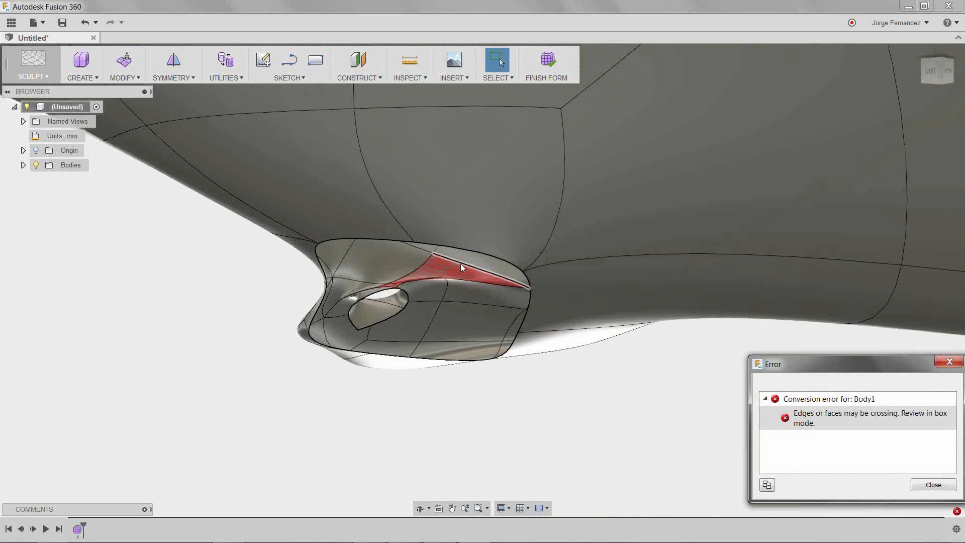
{"action": "scroll", "coordinate": [460, 263], "scroll_direction": "up", "scroll_amount": 4}
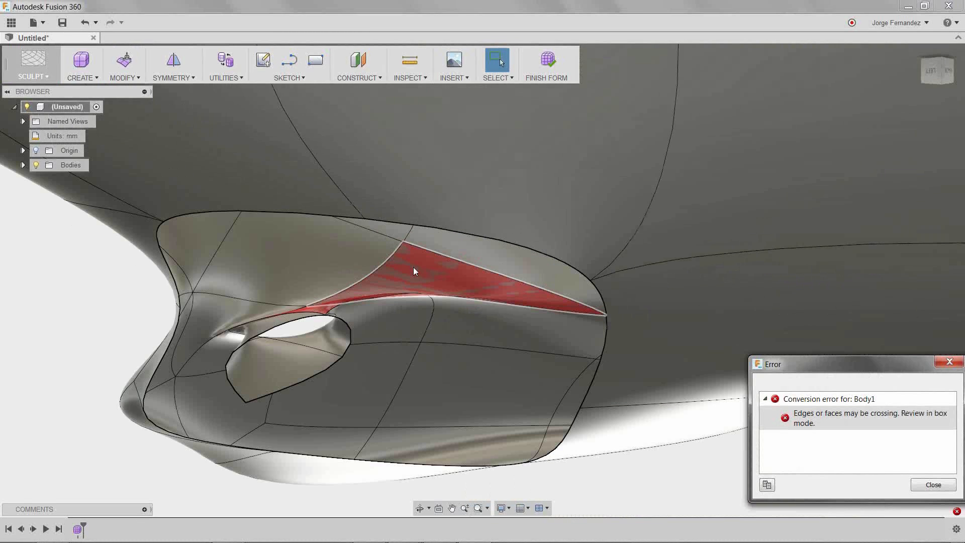
{"action": "left_click", "coordinate": [414, 272]}
{"action": "left_click", "coordinate": [455, 322], "text": "ctrl"}
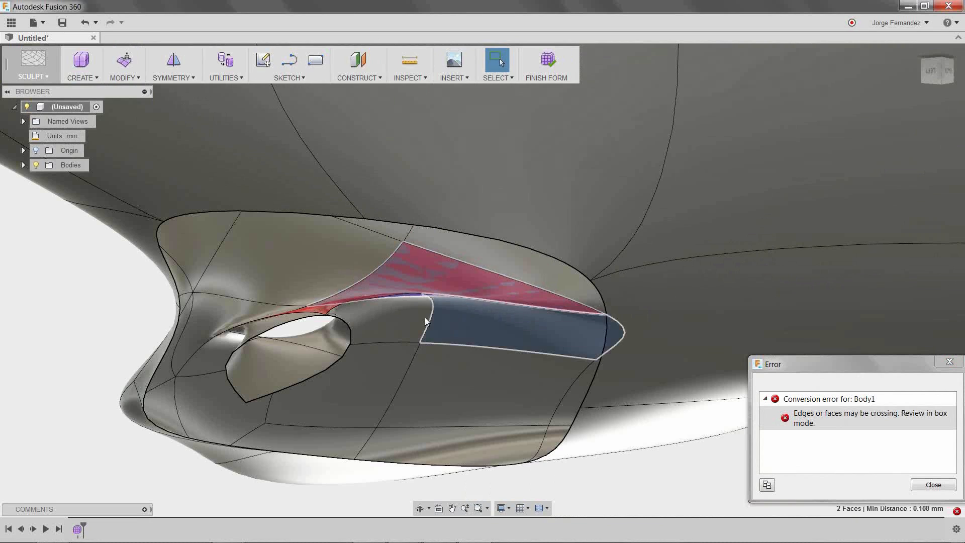
{"action": "left_click", "coordinate": [395, 323], "text": "ctrl"}
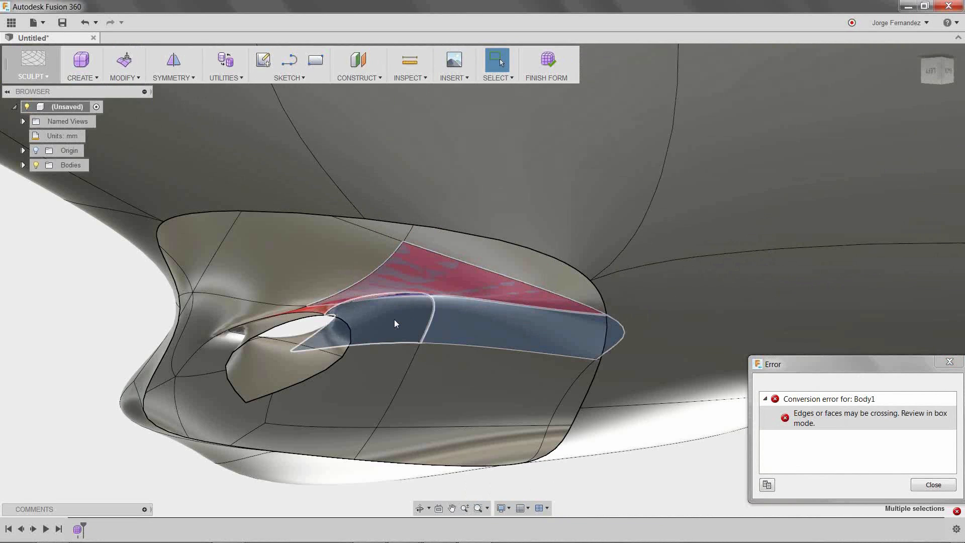
{"action": "right_click", "coordinate": [73, 353]}
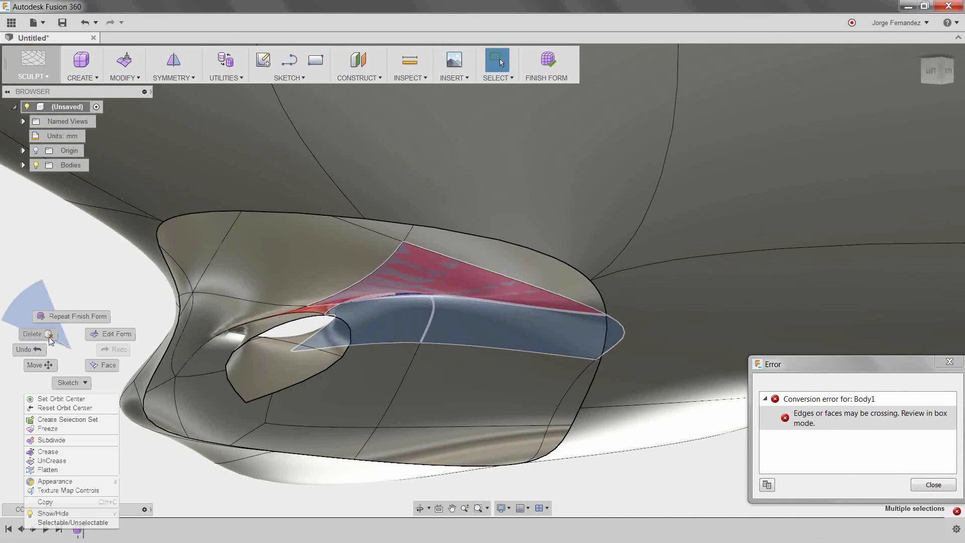
{"action": "left_click", "coordinate": [49, 338]}
- Switch the T-Spline body to box display and inspect the edges around the vent opening
{"action": "key", "text": "alt+1"}
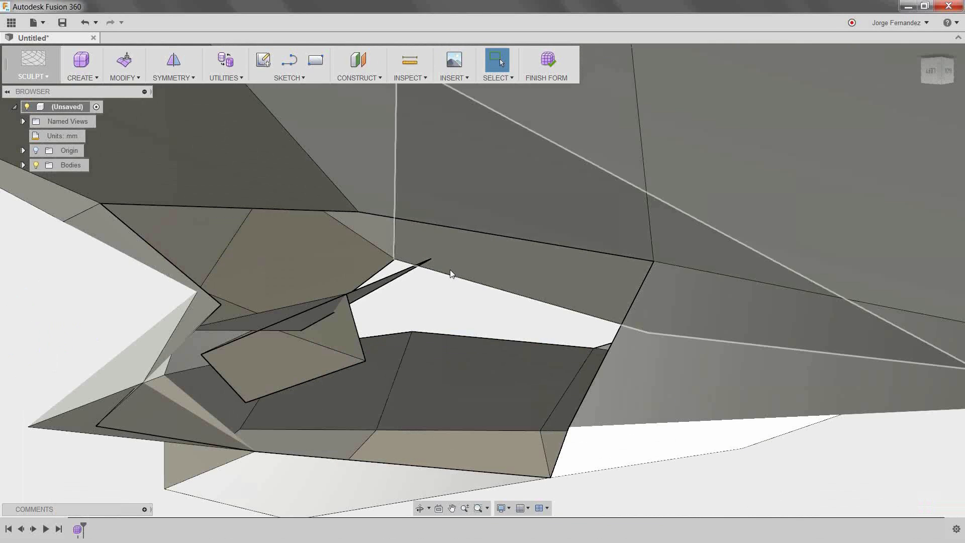
{"action": "left_click", "coordinate": [452, 276]}
{"action": "right_click", "coordinate": [451, 279]}
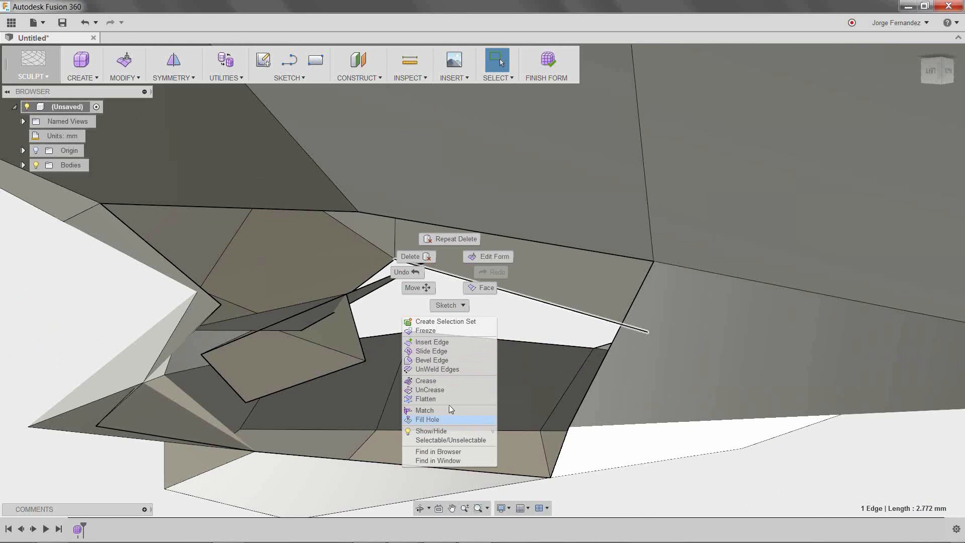
{"action": "key", "text": "Escape"}
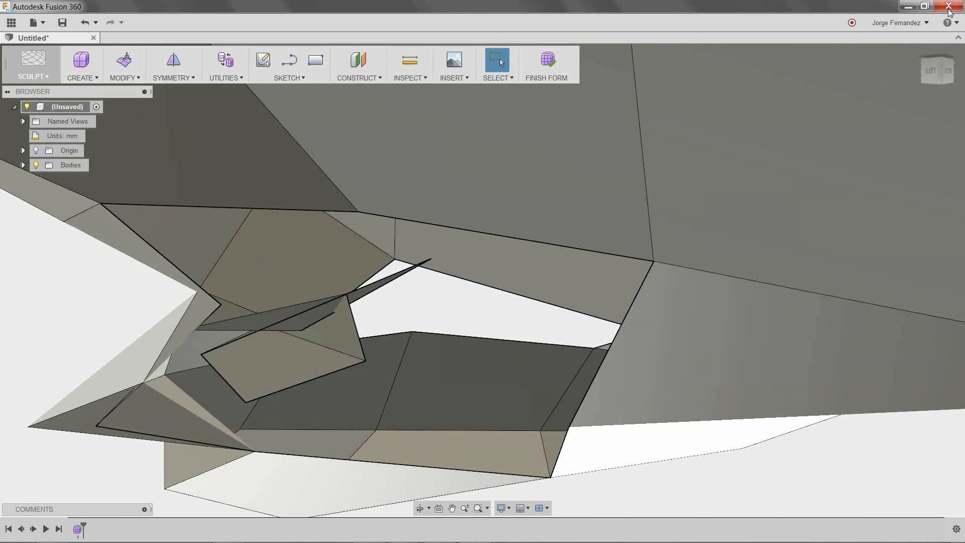
{"action": "key", "text": "alt+Tab"}
{"action": "left_click", "coordinate": [318, 449]}
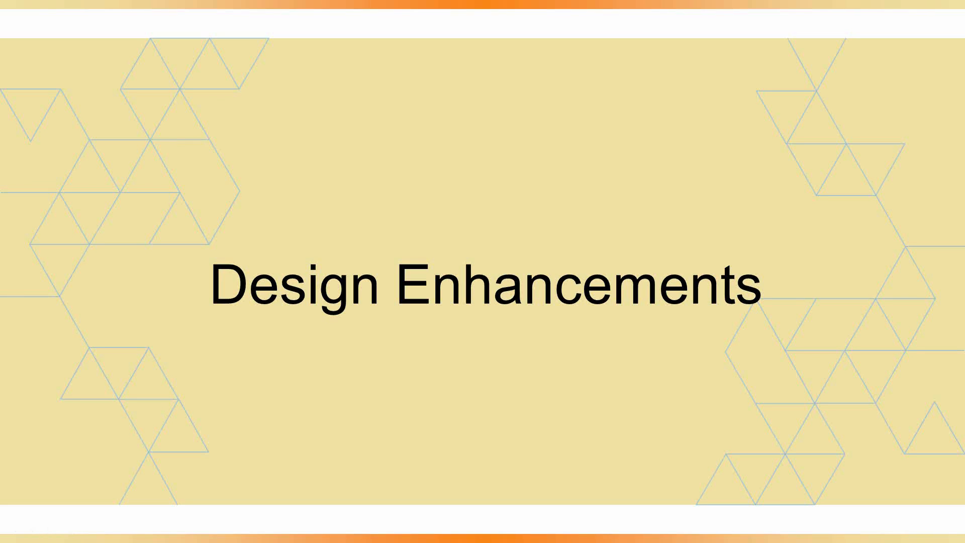
{"action": "key", "text": "Right"}
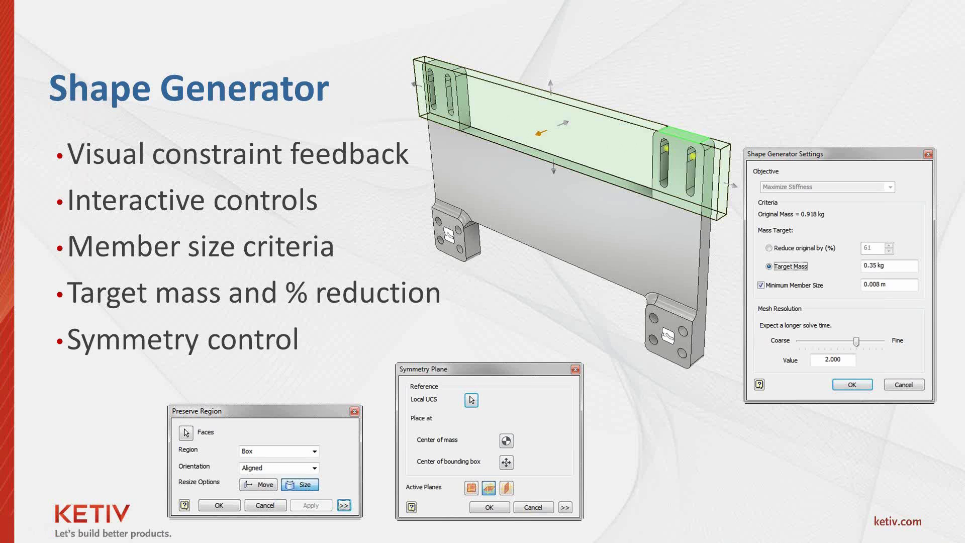
{"action": "key", "text": "Right"}
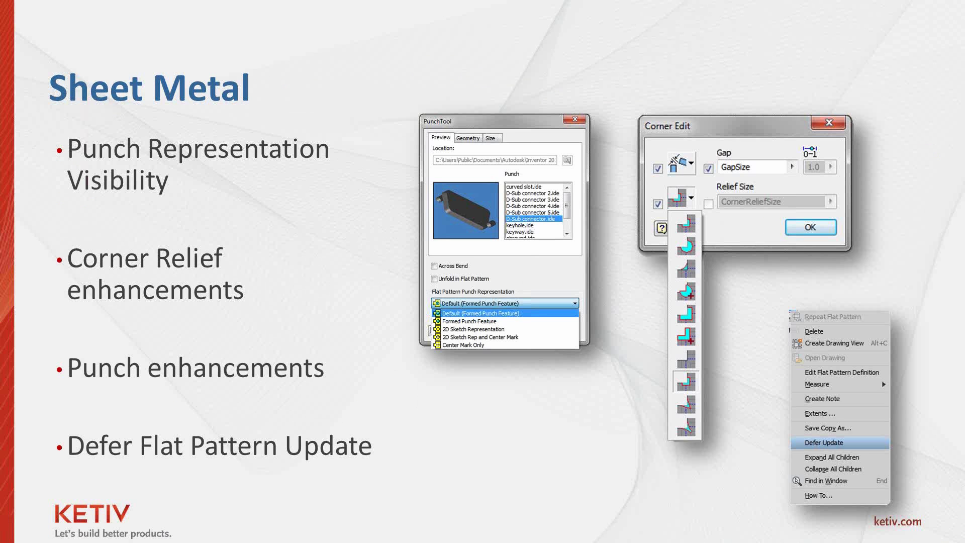
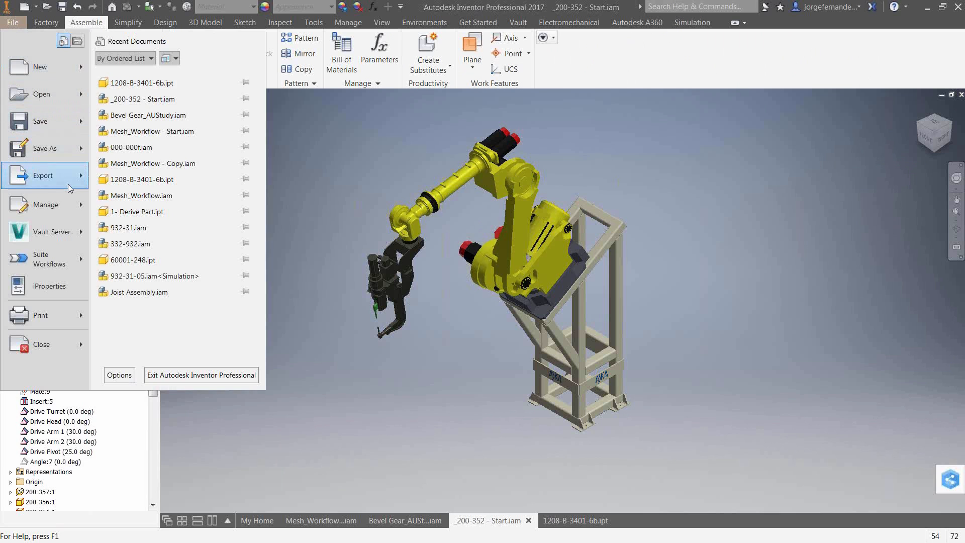
{"action": "mouse_move", "coordinate": [68, 184]}
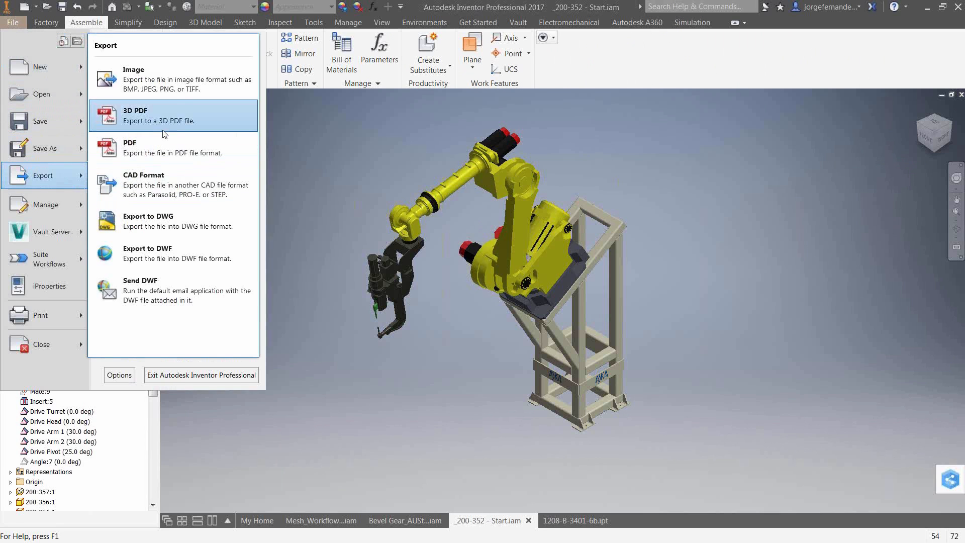
{"action": "left_click", "coordinate": [176, 127]}
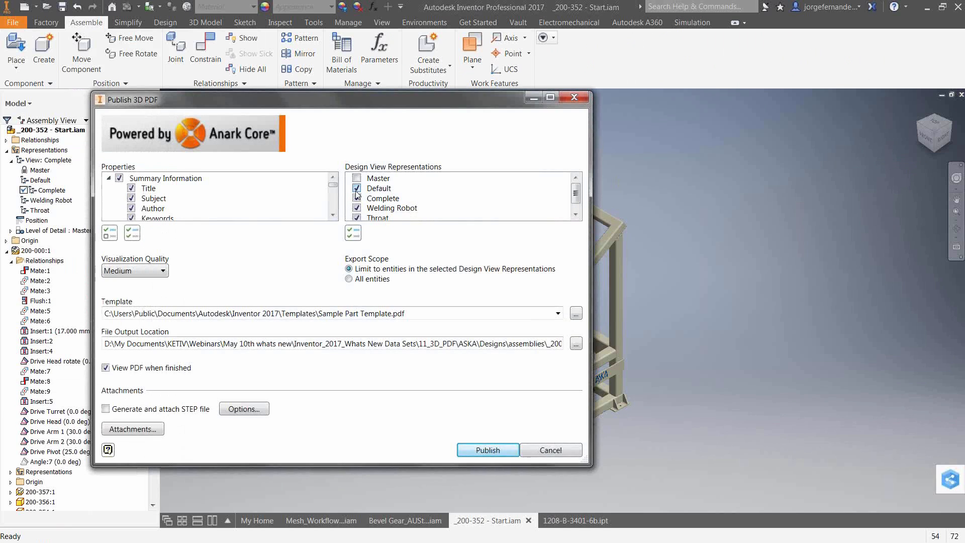
{"action": "left_click", "coordinate": [357, 189]}
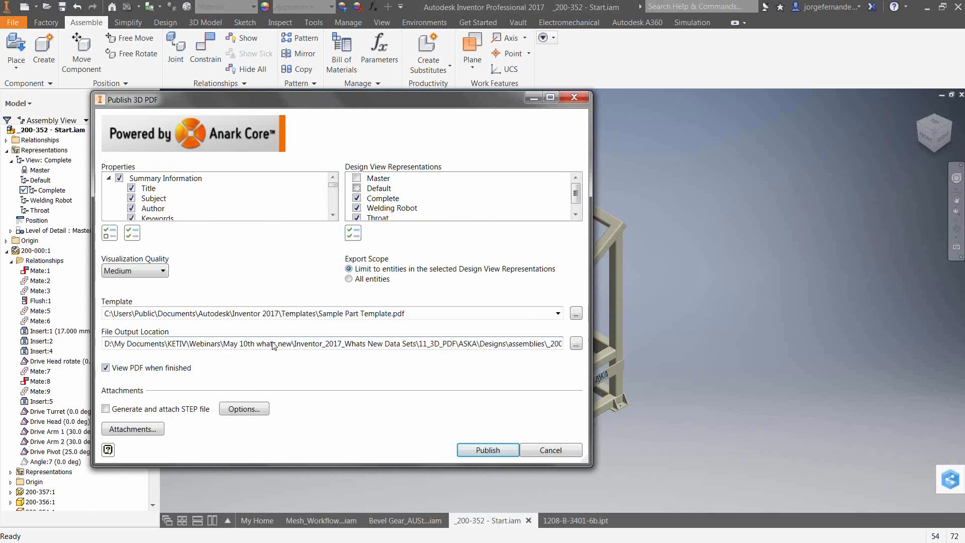
{"action": "left_click", "coordinate": [401, 313]}
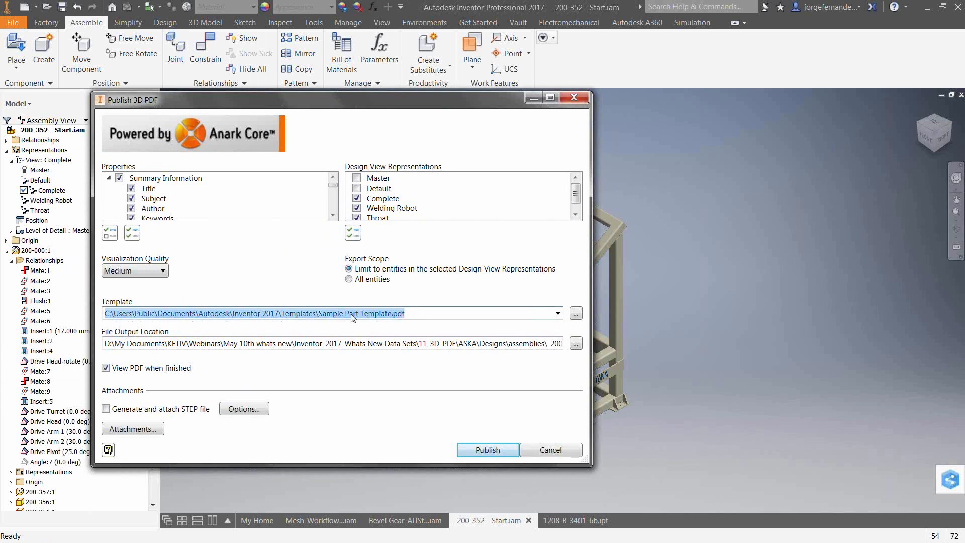
{"action": "left_click", "coordinate": [359, 313]}
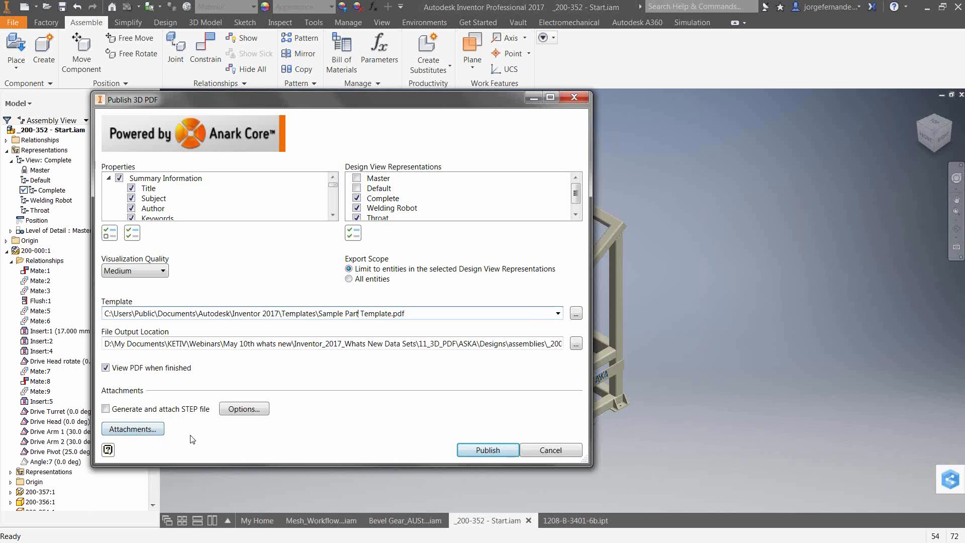
{"action": "left_click", "coordinate": [552, 449]}
- Switch to the published 3D PDF of the welding robot in Adobe Acrobat
{"action": "key", "text": "super"}
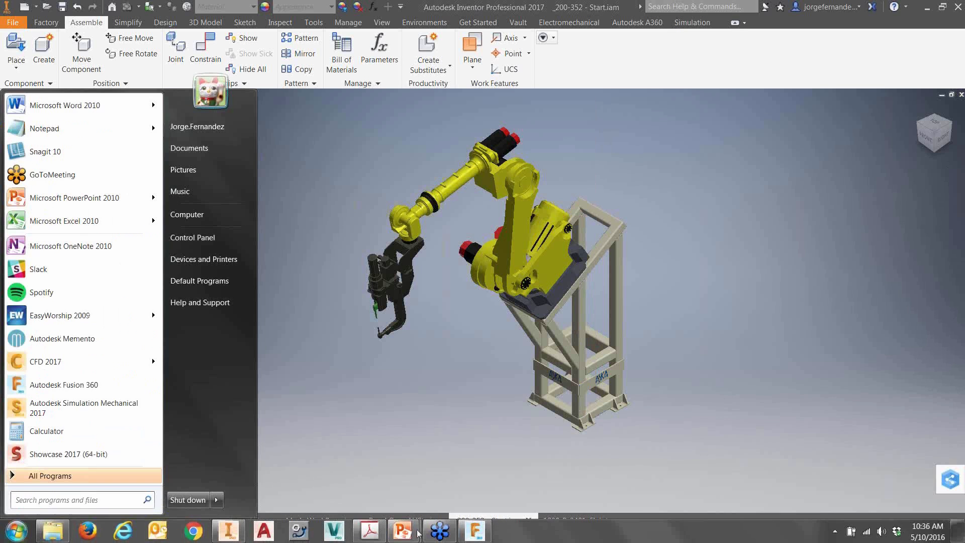
{"action": "left_click", "coordinate": [404, 532]}
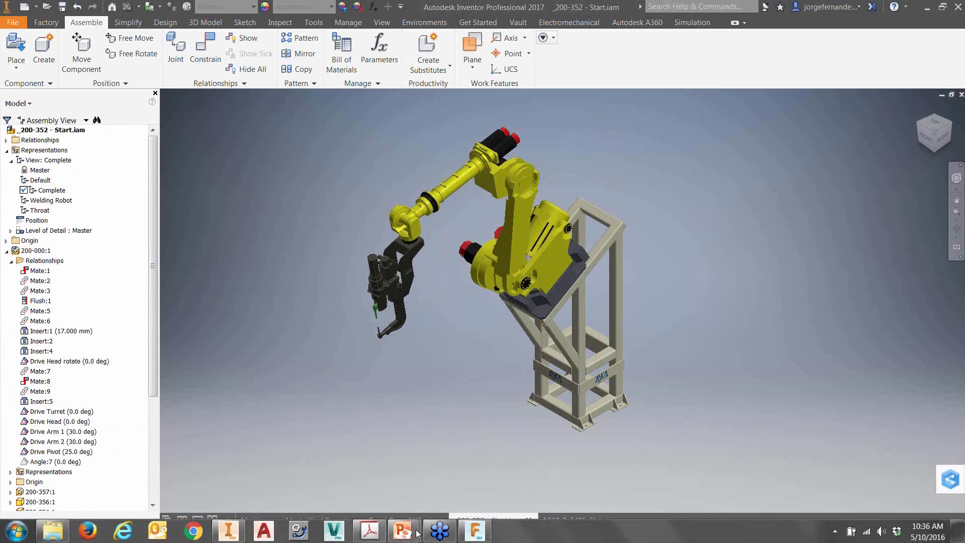
{"action": "left_click", "coordinate": [370, 535]}
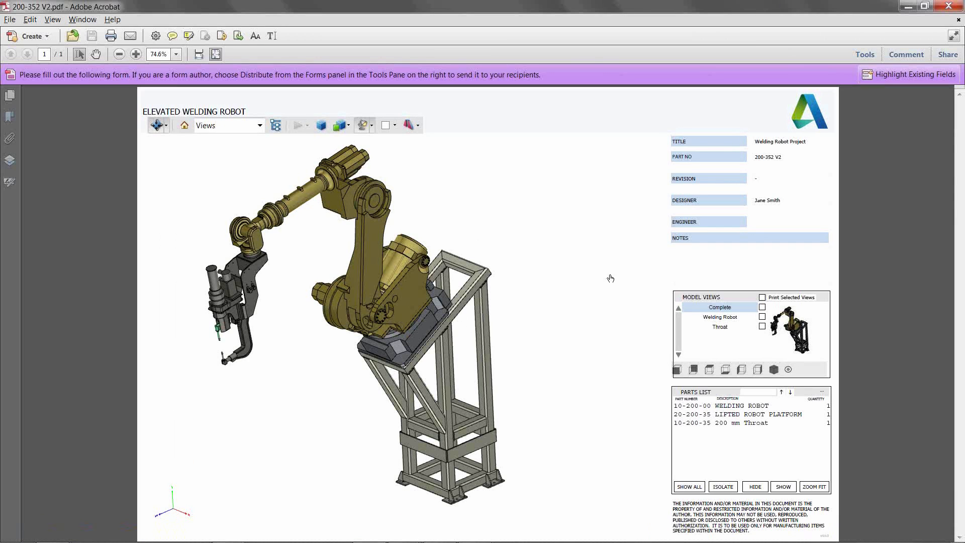
- Switch the 3D PDF between the Welding Robot and Throat model views and orbit the throat model
{"action": "left_click", "coordinate": [725, 317]}
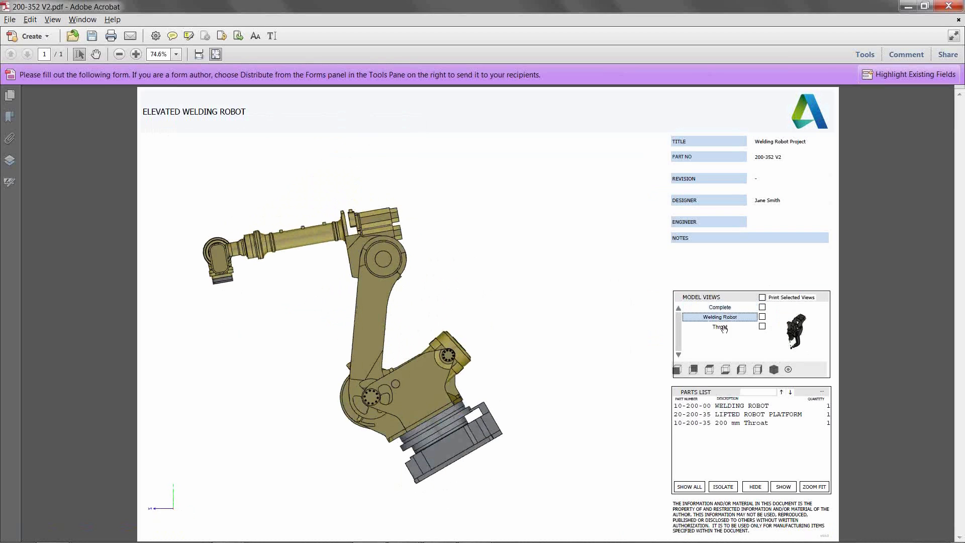
{"action": "left_click", "coordinate": [722, 328]}
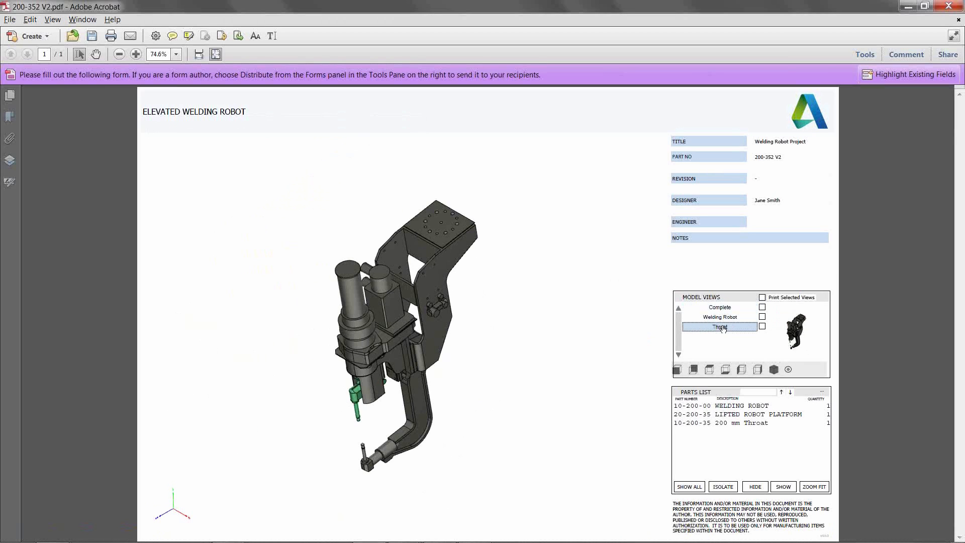
{"action": "mouse_move", "coordinate": [452, 316]}
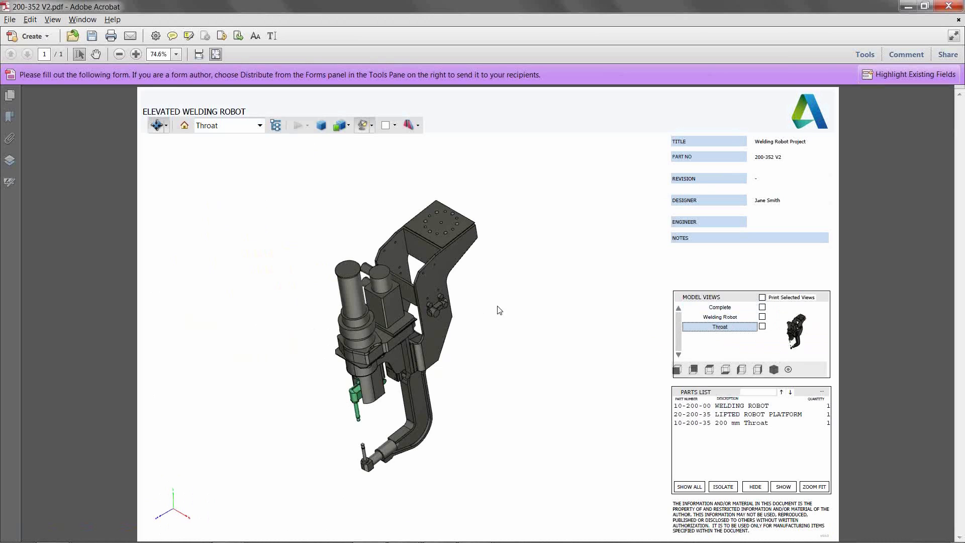
{"action": "left_click", "coordinate": [158, 126]}
{"action": "left_click_drag", "start_coordinate": [355, 336], "coordinate": [386, 435]}
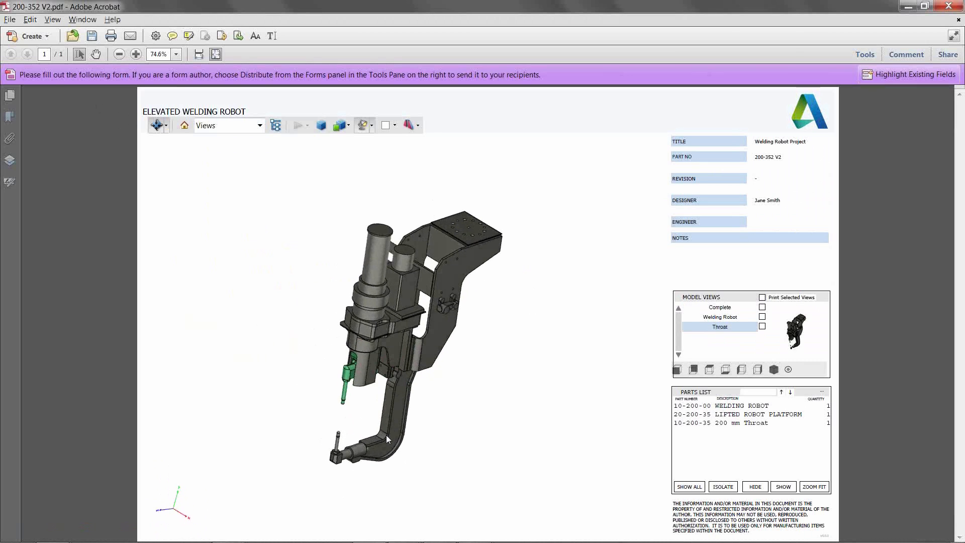
- Return to Autodesk Inventor and bring the Bevel Gear_AUStudy assembly document to the front
{"action": "key", "text": "super"}
{"action": "left_click", "coordinate": [238, 534]}
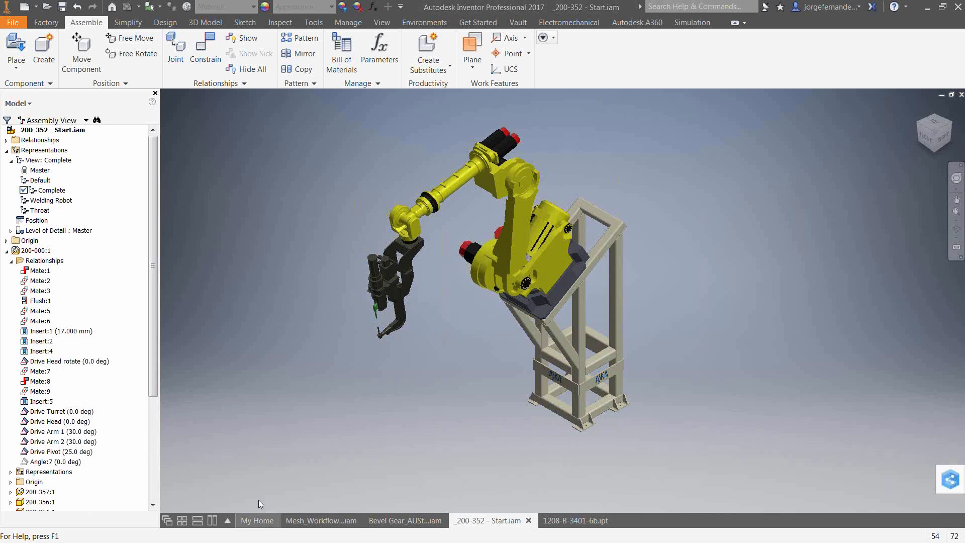
{"action": "left_click", "coordinate": [416, 521]}
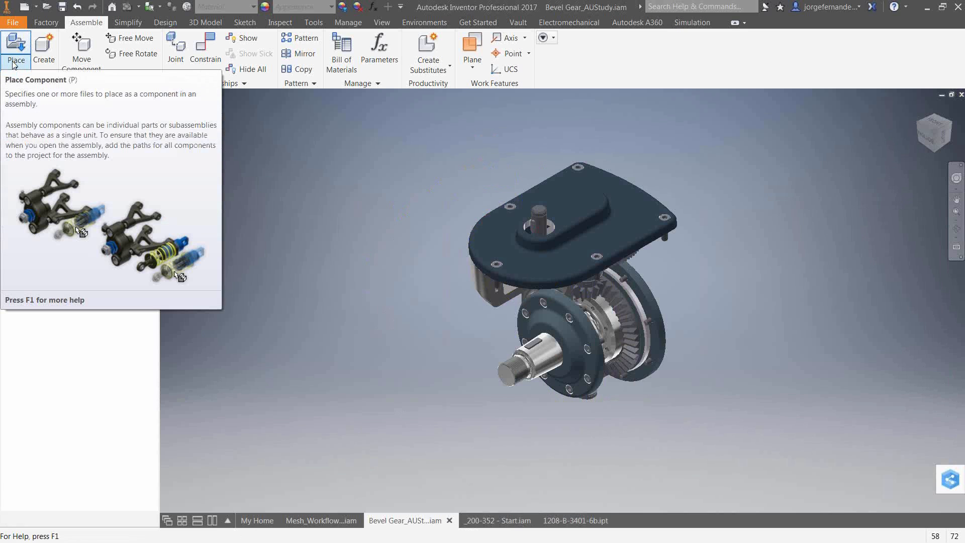
- Create a new presentation and insert the Bevel Gear_AUStudy.iam assembly into it
{"action": "left_click", "coordinate": [36, 7]}
{"action": "left_click", "coordinate": [36, 102]}
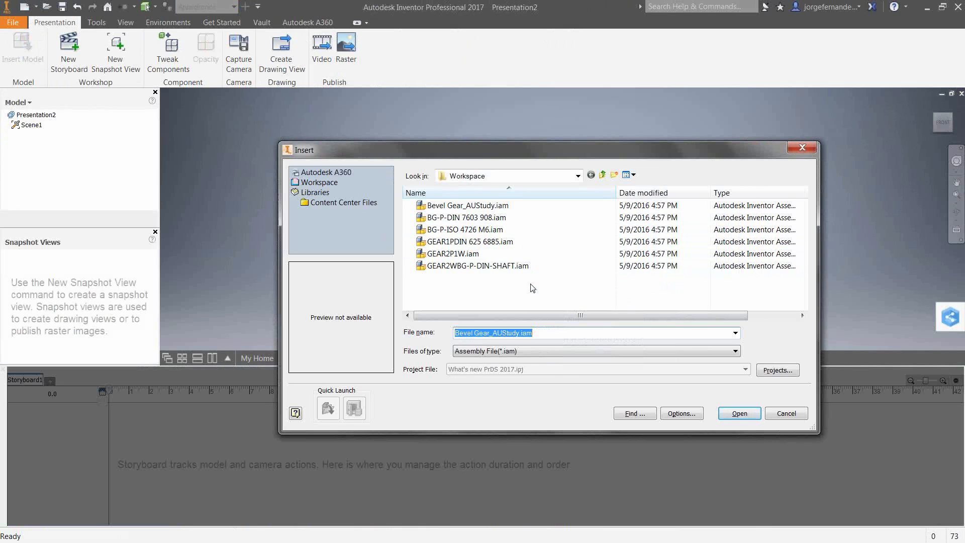
{"action": "left_click", "coordinate": [507, 205]}
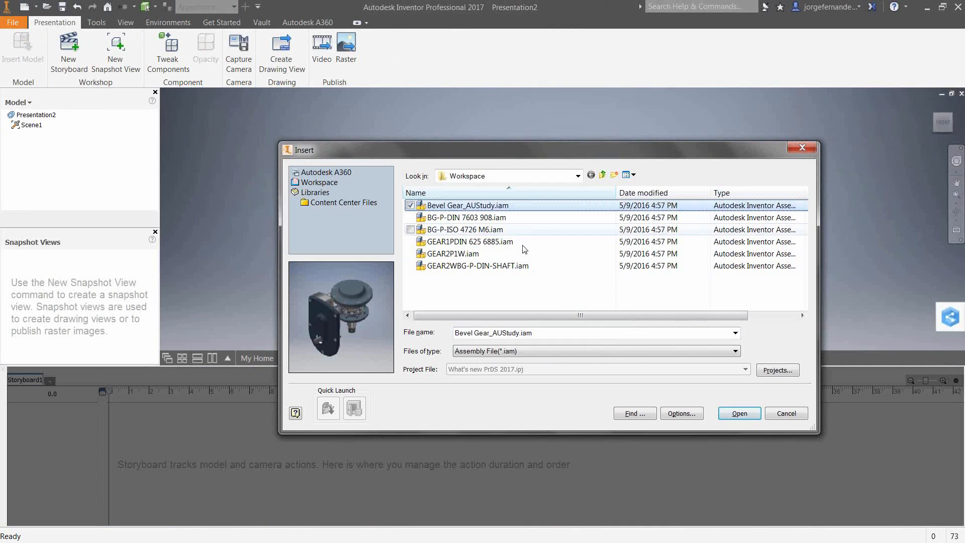
{"action": "left_click", "coordinate": [742, 415]}
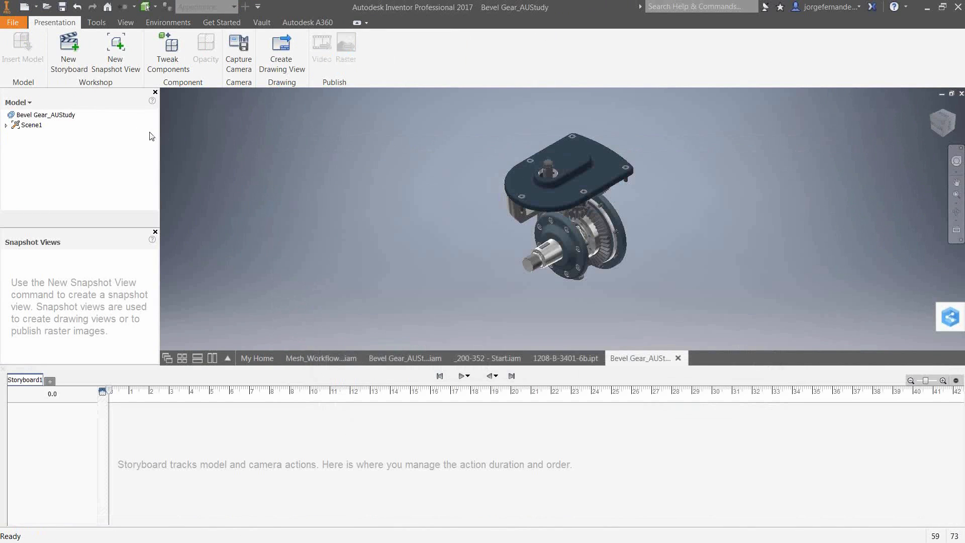
- Add a new Clean storyboard and capture a snapshot view of the starting position
{"action": "left_click", "coordinate": [70, 53]}
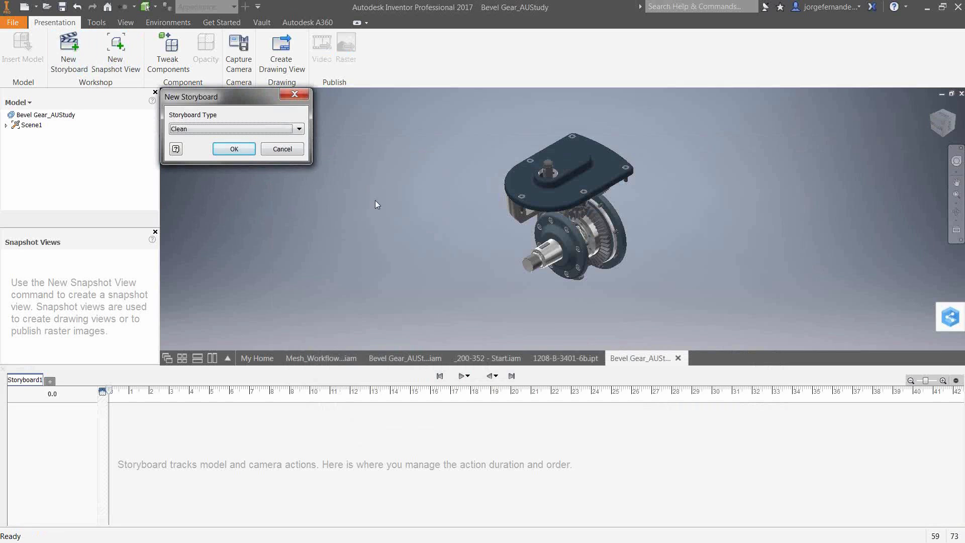
{"action": "left_click", "coordinate": [234, 149]}
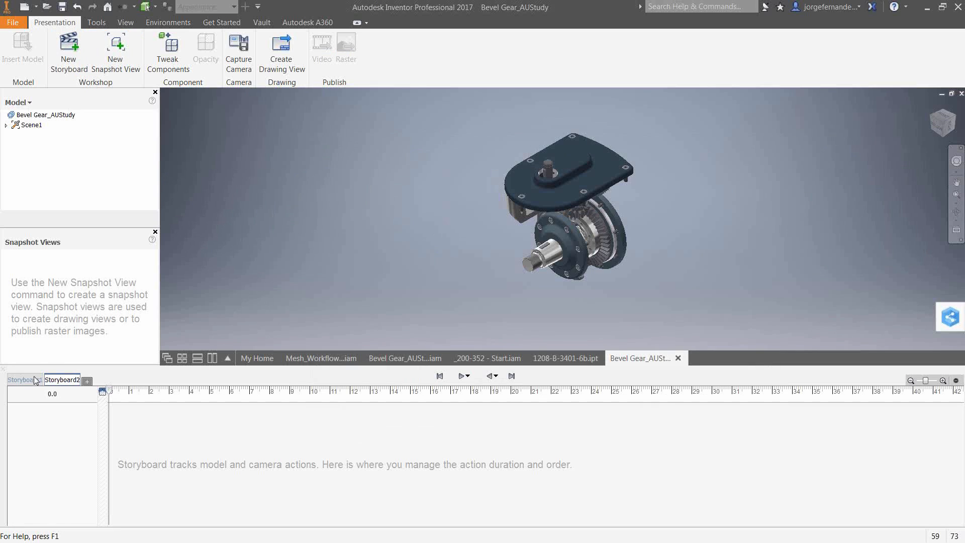
{"action": "left_click", "coordinate": [110, 65]}
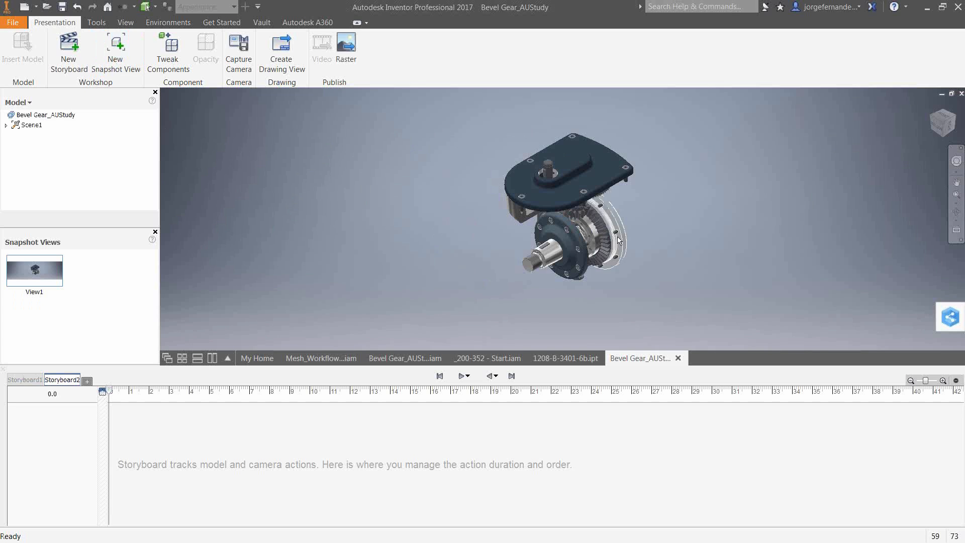
- Tweak the BG-P-ISO 4726 M6:1 cover upward about 5.039 in along Z with a 10 s duration
{"action": "left_click", "coordinate": [7, 125]}
{"action": "left_click", "coordinate": [11, 135]}
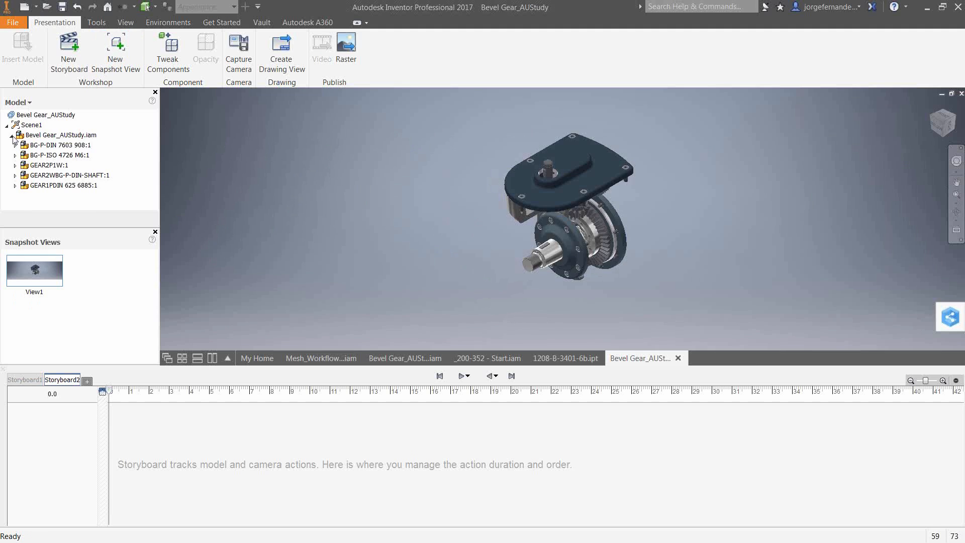
{"action": "left_click", "coordinate": [46, 157]}
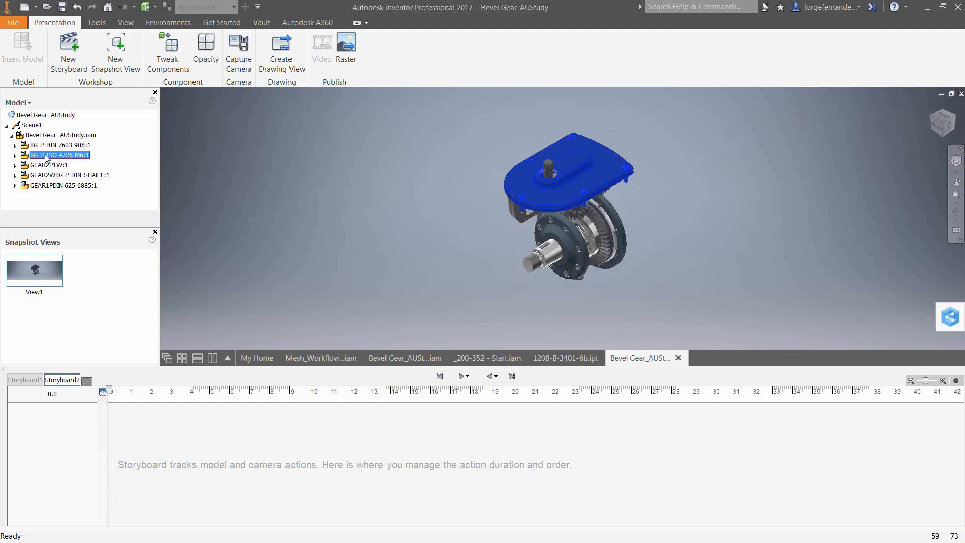
{"action": "left_click", "coordinate": [166, 51]}
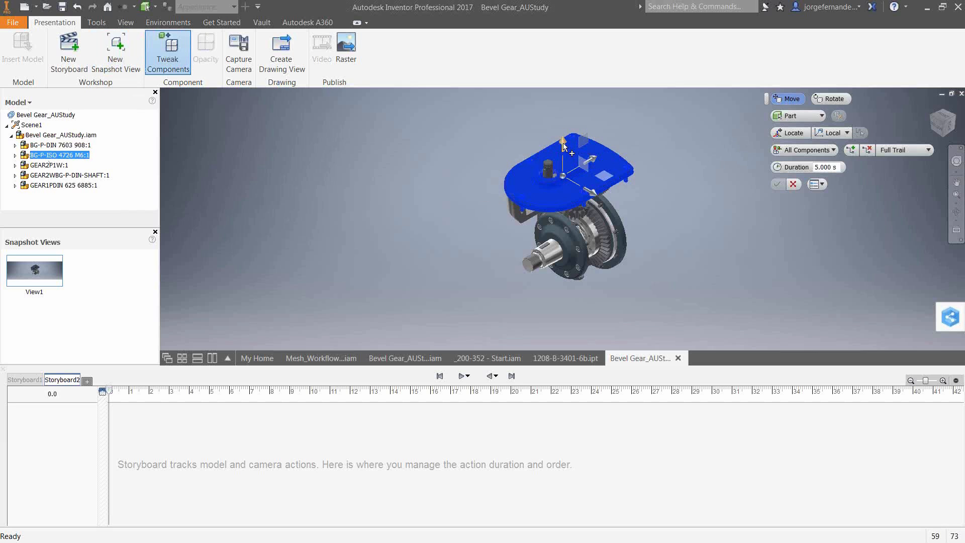
{"action": "left_click_drag", "start_coordinate": [564, 144], "coordinate": [582, 88]}
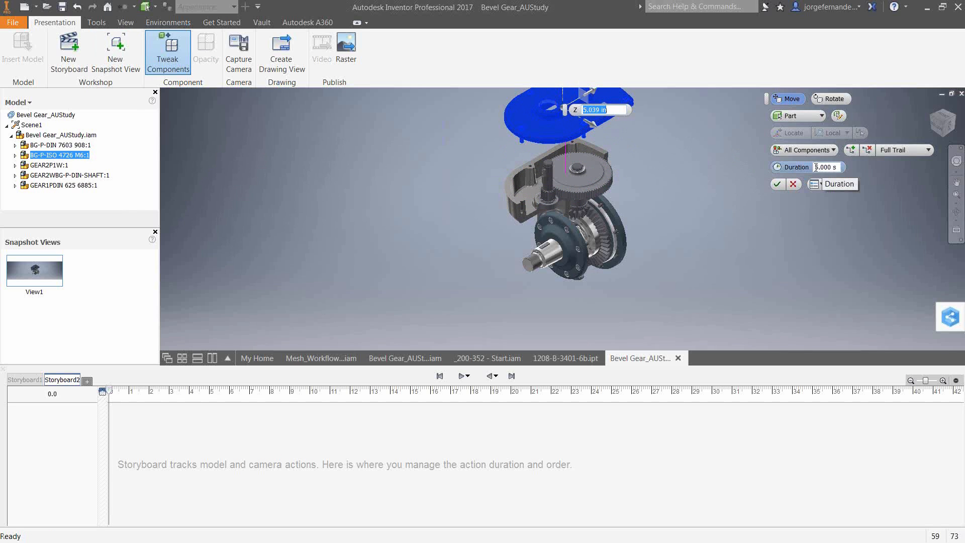
{"action": "left_click_drag", "start_coordinate": [816, 167], "coordinate": [848, 169]}
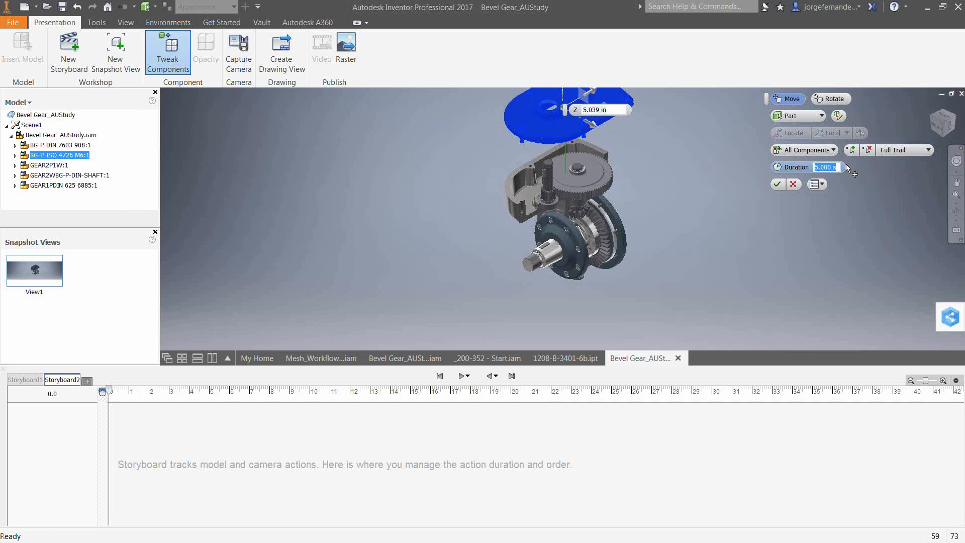
{"action": "type", "text": "10"}
{"action": "left_click", "coordinate": [778, 184]}
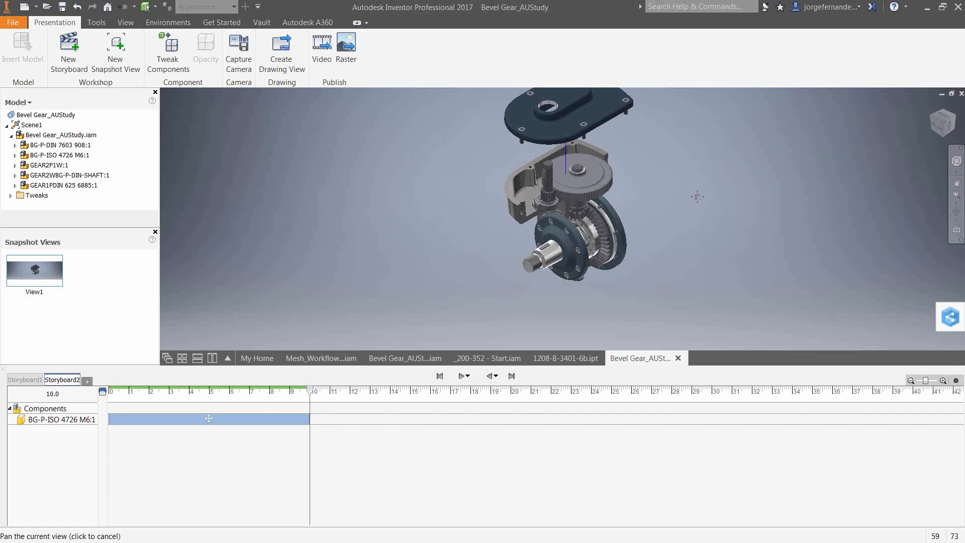
- Capture a second snapshot view showing the raised cover
{"action": "left_click_drag", "start_coordinate": [697, 197], "coordinate": [692, 225]}
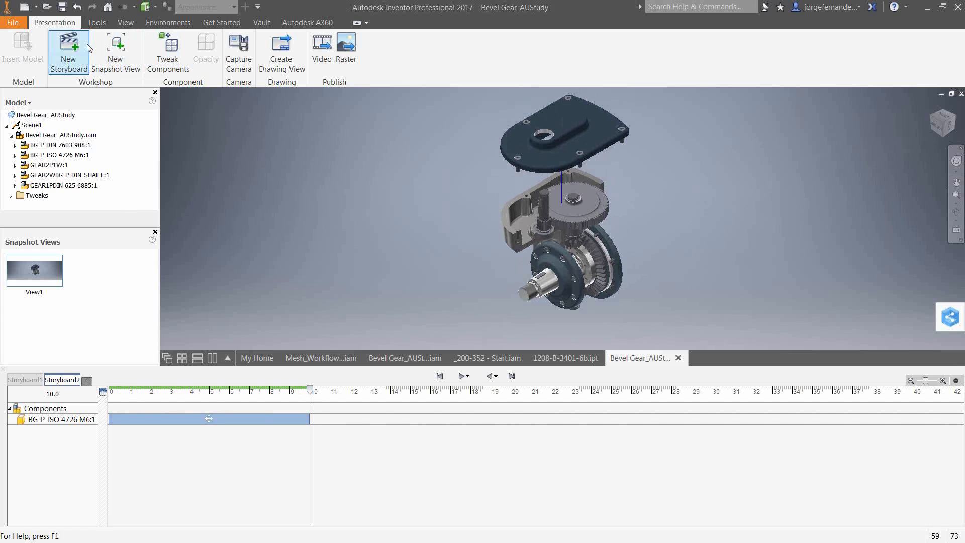
{"action": "left_click", "coordinate": [116, 53]}
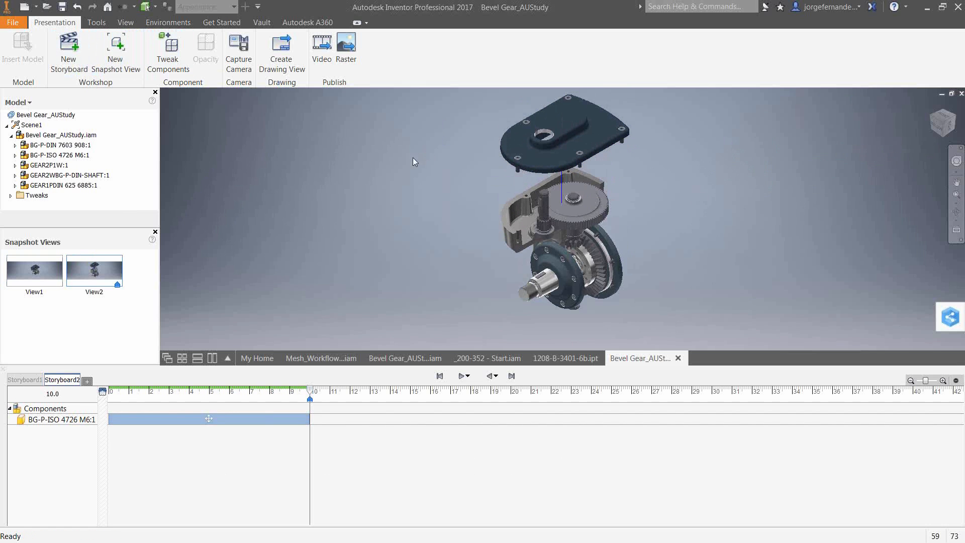
- Rewind the storyboard and play back the cover animation
{"action": "left_click", "coordinate": [440, 376]}
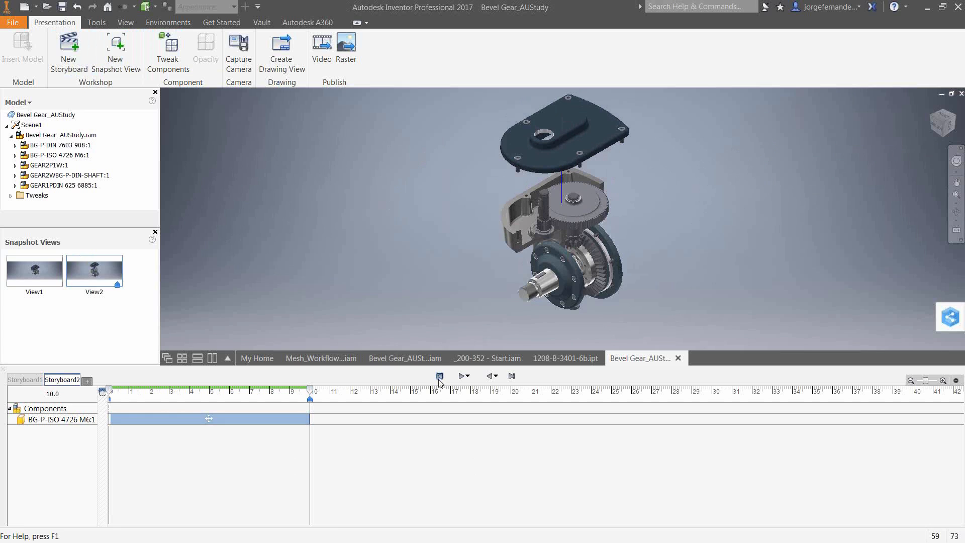
{"action": "left_click", "coordinate": [461, 376]}
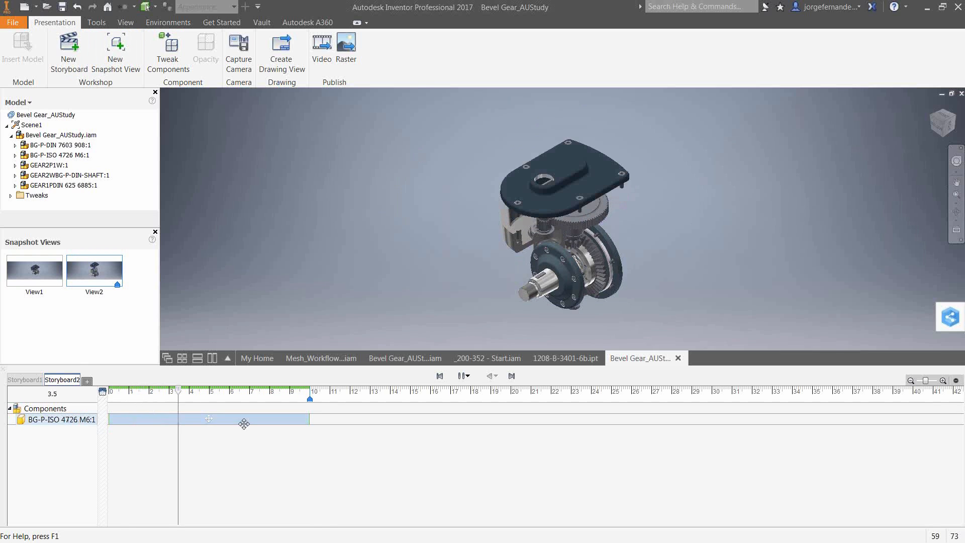
{"action": "left_click", "coordinate": [462, 377]}
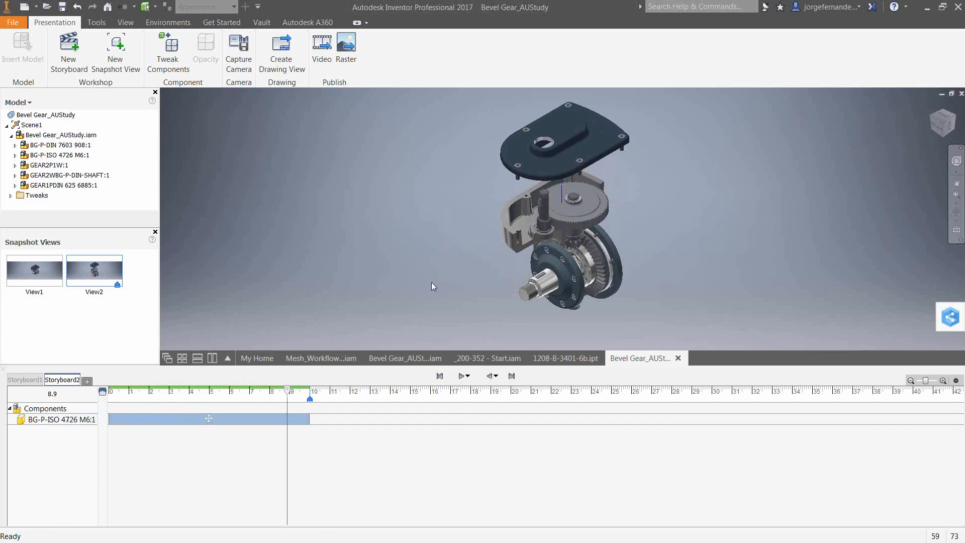